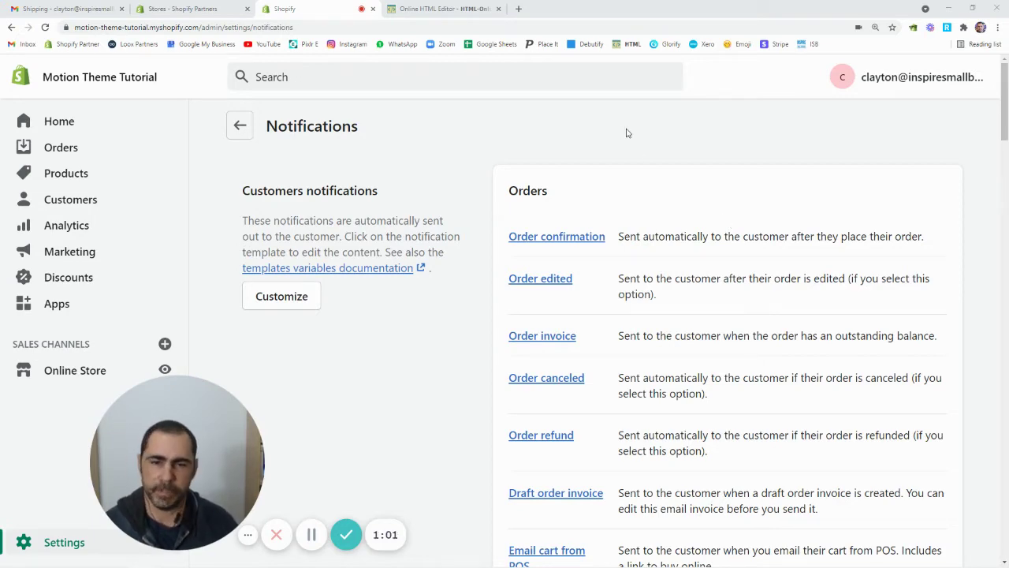
# Open the store's Notifications settings from the settings overview and review the order and shipping notification templates.
pyautogui.click(240, 130)
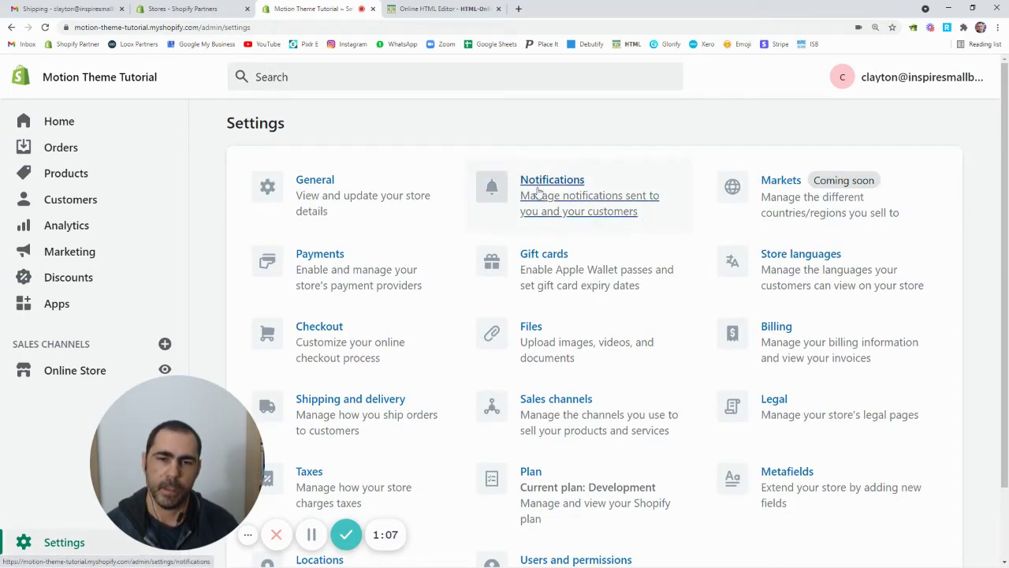
pyautogui.click(564, 198)
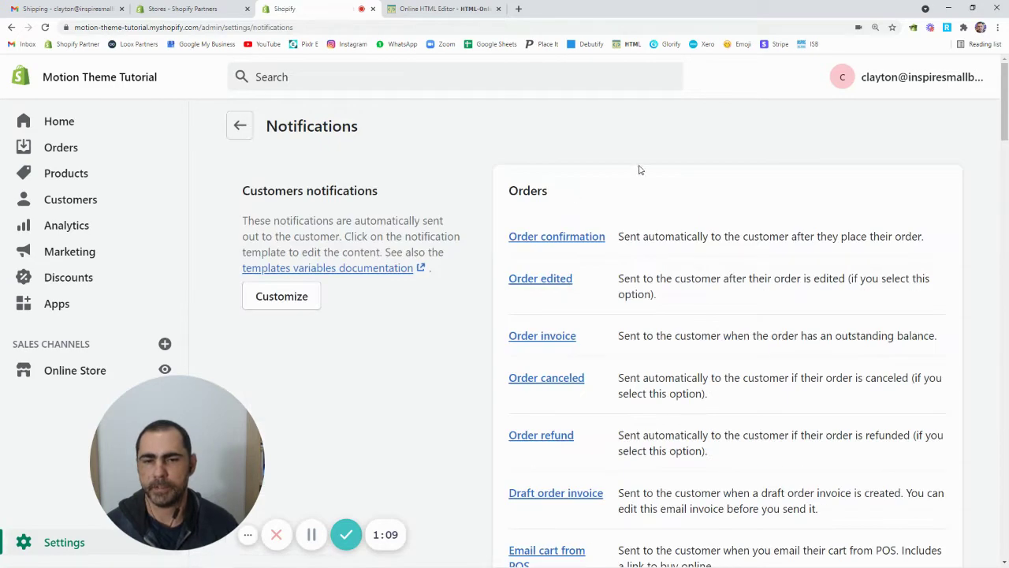
pyautogui.scroll(-1, 710, 174)
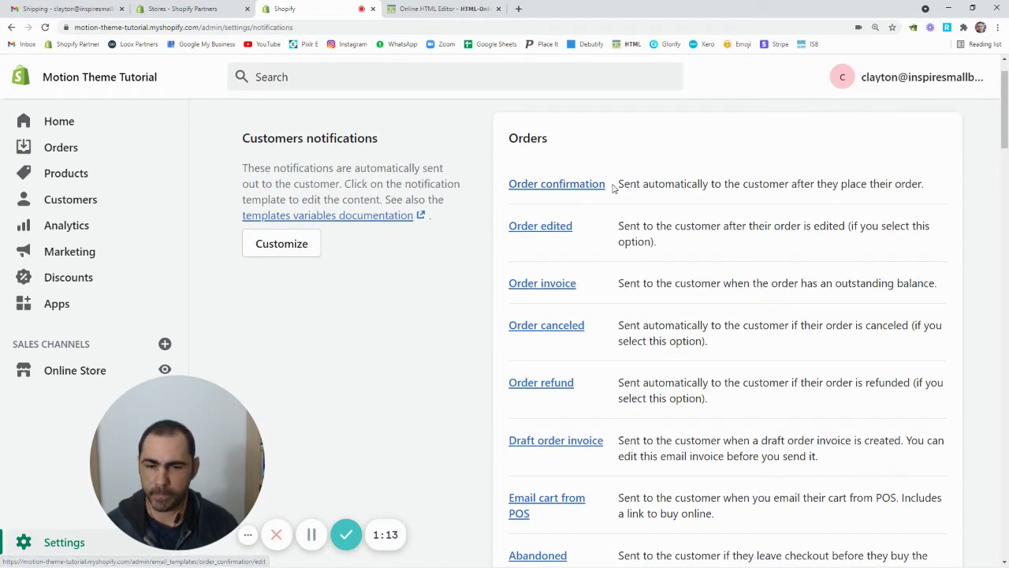
pyautogui.scroll(-6, 607, 205)
pyautogui.scroll(-2, 552, 245)
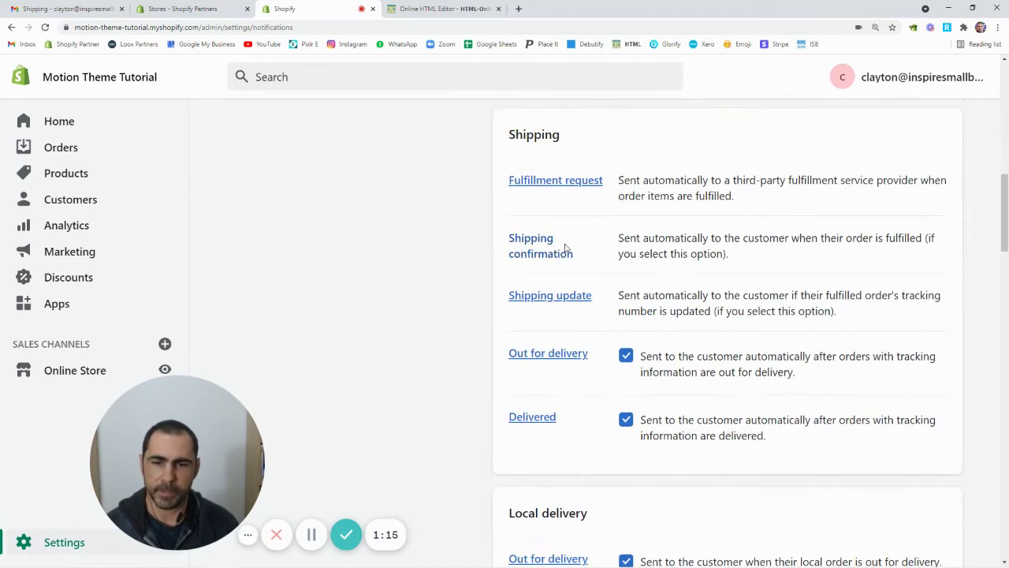
pyautogui.scroll(-6, 631, 268)
pyautogui.scroll(15, 711, 287)
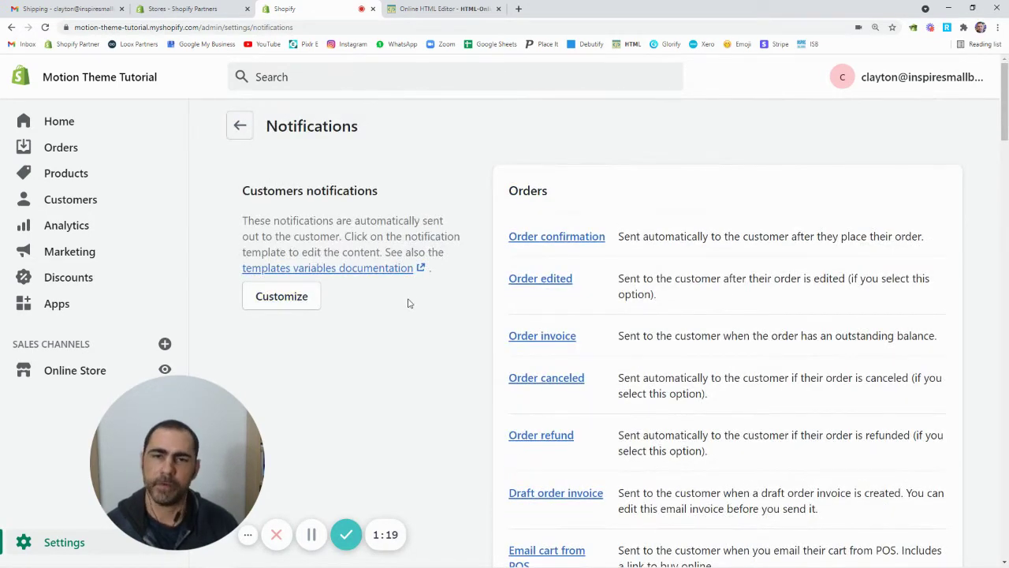
# Open the email template customization and upload the Logo Inspire PNG as the logo.
pyautogui.click(277, 303)
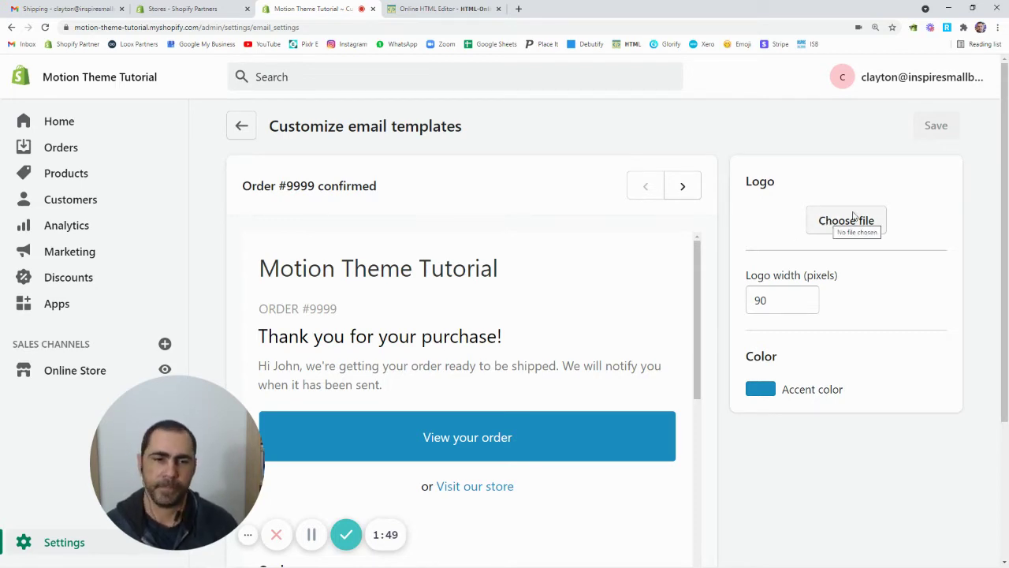
pyautogui.doubleClick(766, 183)
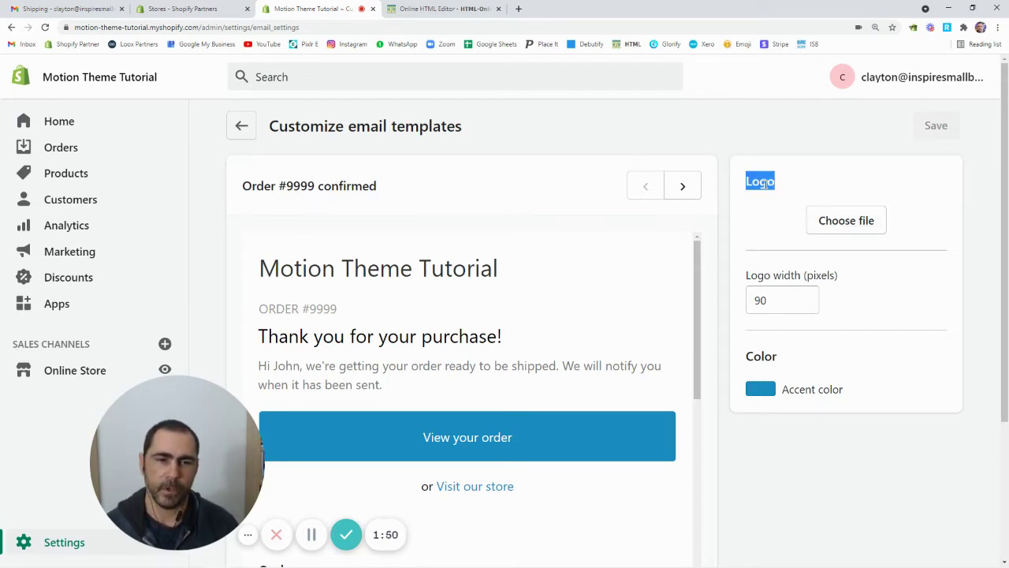
pyautogui.click(853, 225)
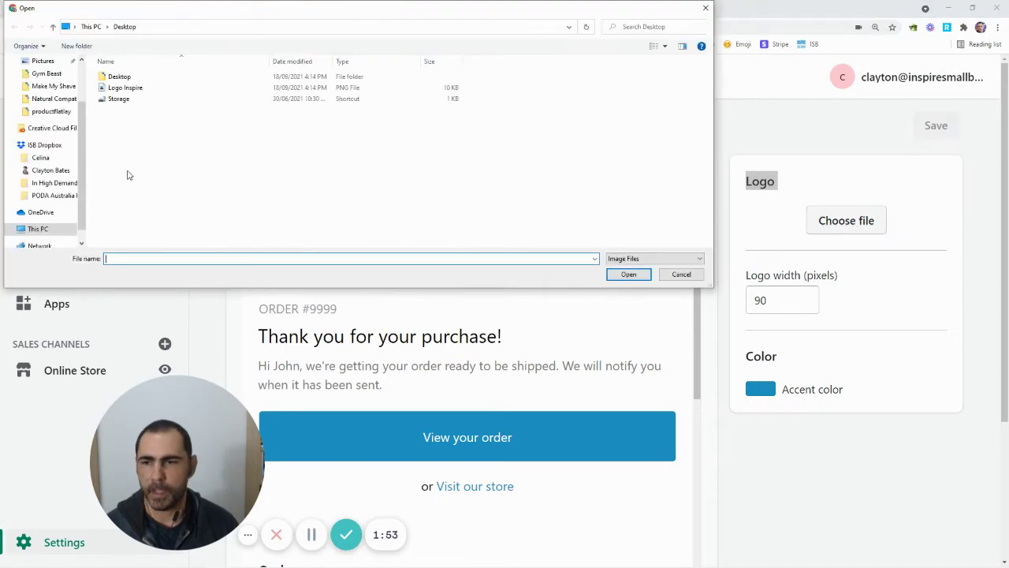
pyautogui.doubleClick(154, 89)
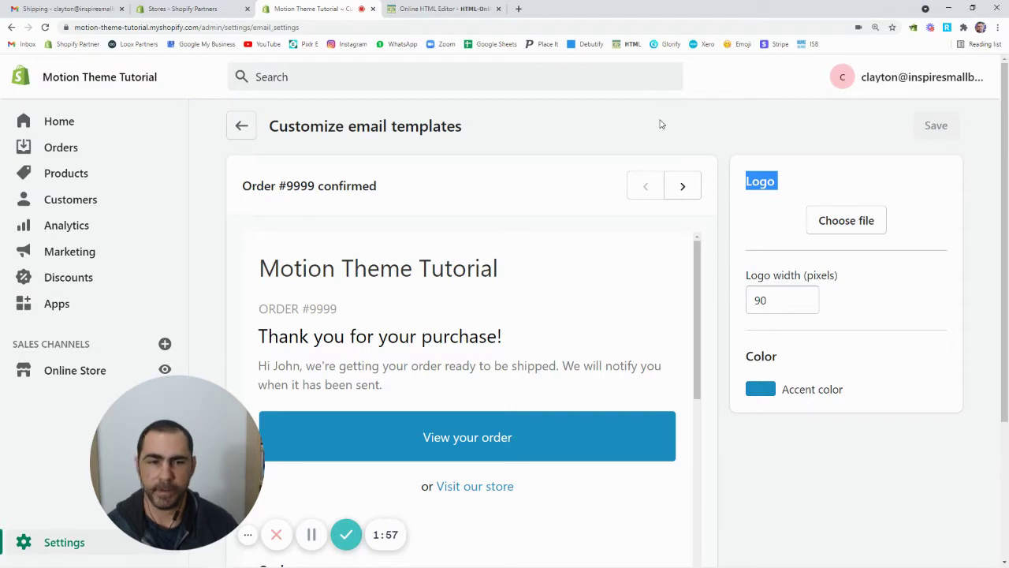
pyautogui.click(815, 200)
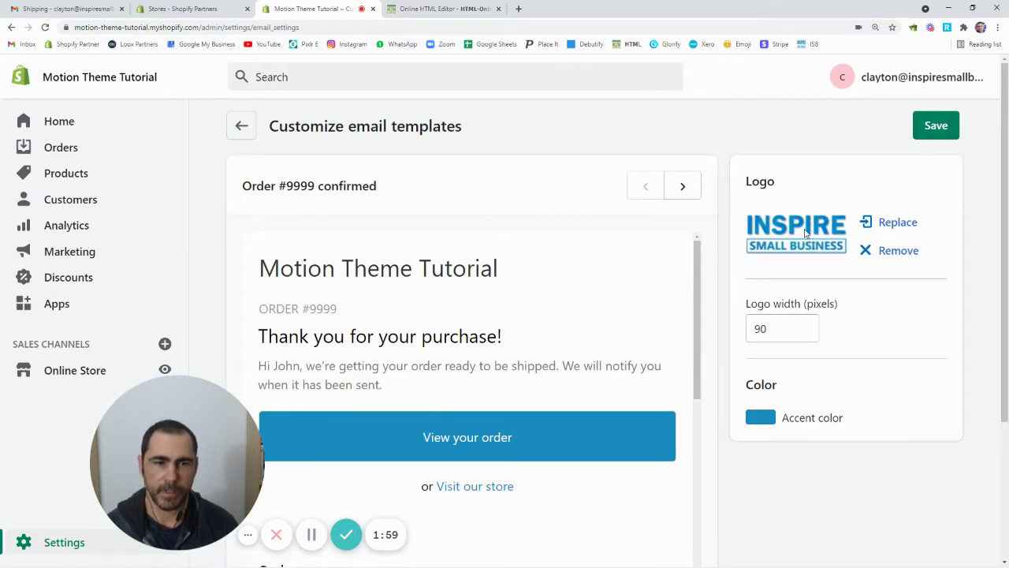
# Set the email templates' accent color to dark navy #052242.
pyautogui.click(761, 422)
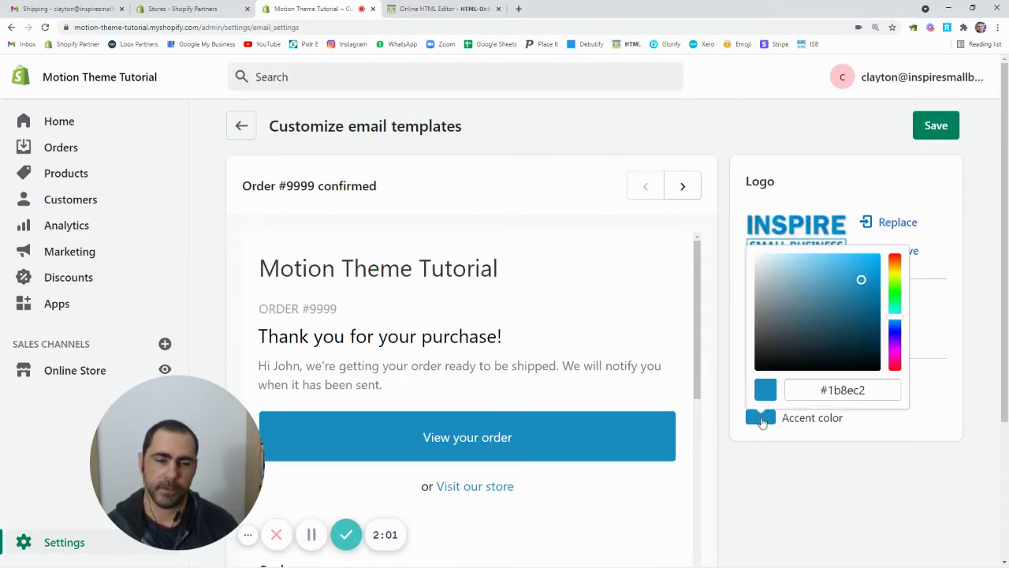
pyautogui.moveTo(824, 323); pyautogui.dragTo(784, 275)
pyautogui.click(895, 275)
pyautogui.click(861, 304)
pyautogui.click(855, 331)
pyautogui.click(895, 318)
pyautogui.click(869, 339)
pyautogui.click(853, 390)
pyautogui.doubleClick(853, 390)
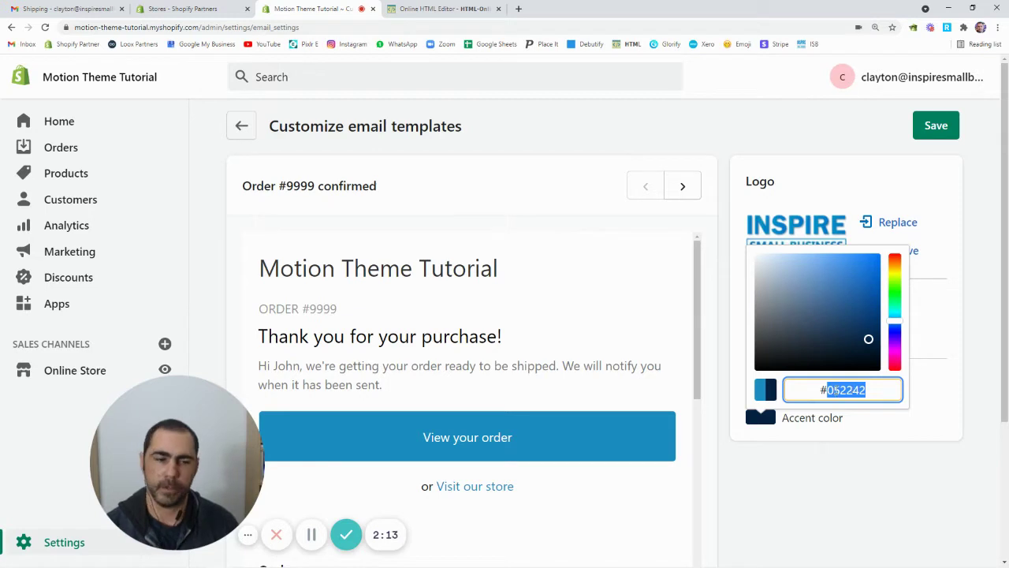
pyautogui.click(853, 389)
pyautogui.click(925, 354)
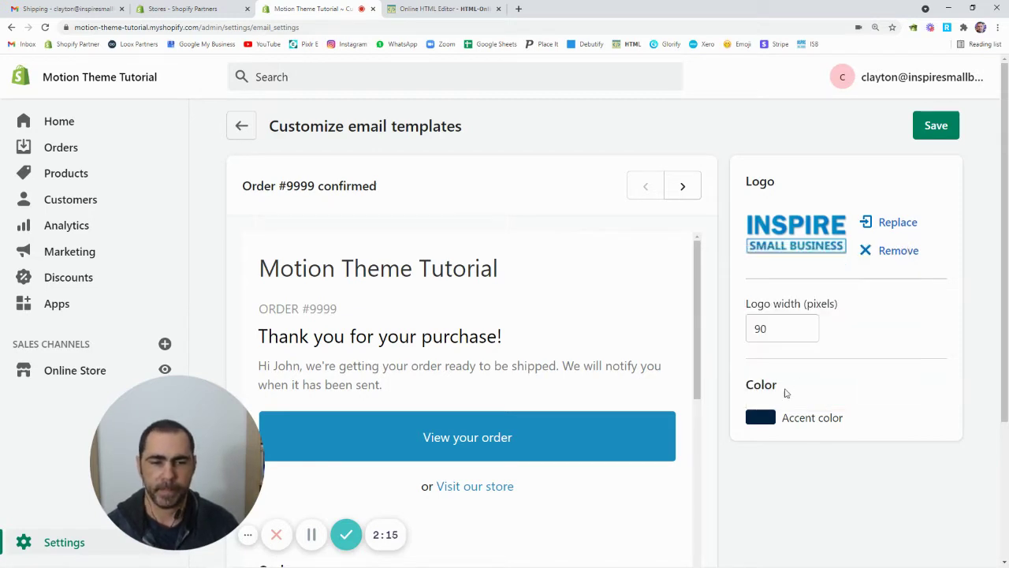
# Change the email templates' accent color to a brighter medium blue and save the customization.
pyautogui.click(761, 417)
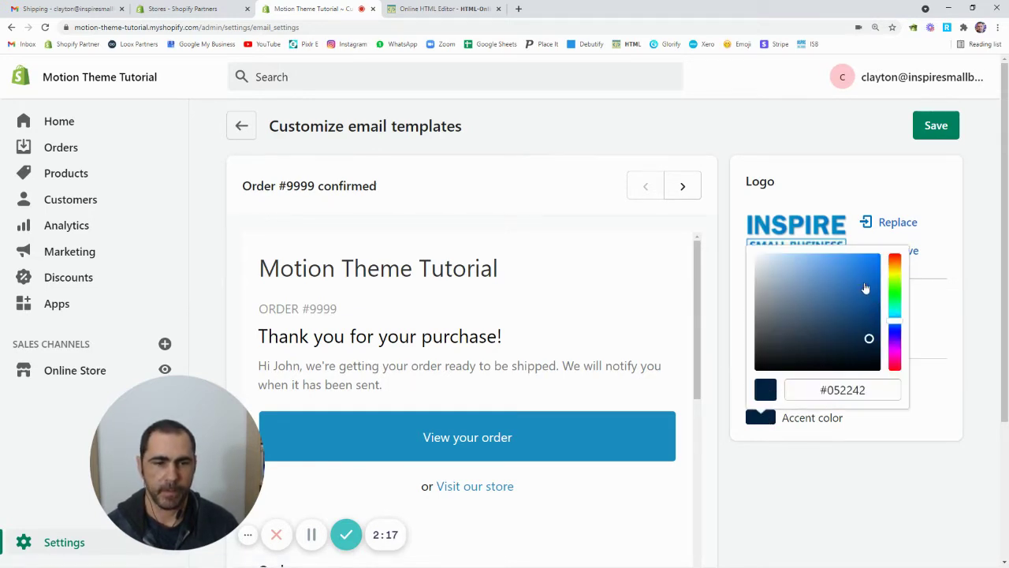
pyautogui.click(862, 281)
pyautogui.click(939, 345)
pyautogui.click(935, 125)
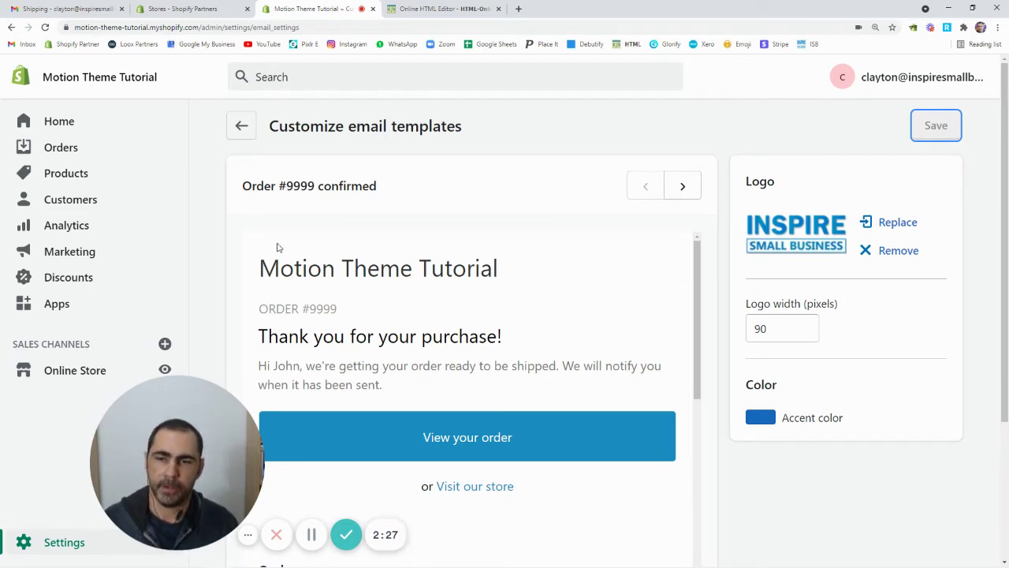
# Reopen the email template customization and check the logo, its width setting and the accent color in the preview.
pyautogui.click(240, 125)
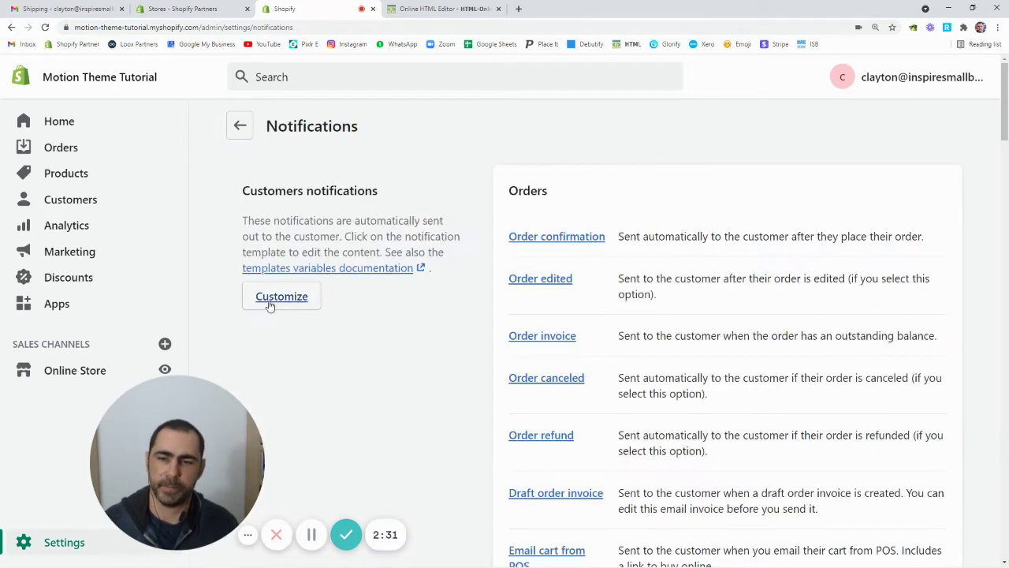
pyautogui.click(277, 294)
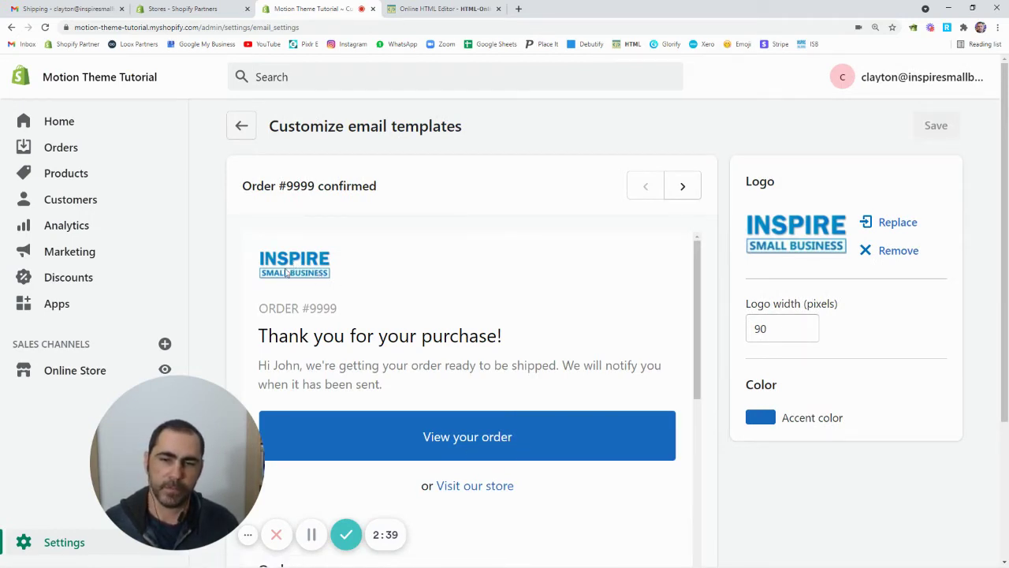
pyautogui.click(777, 328)
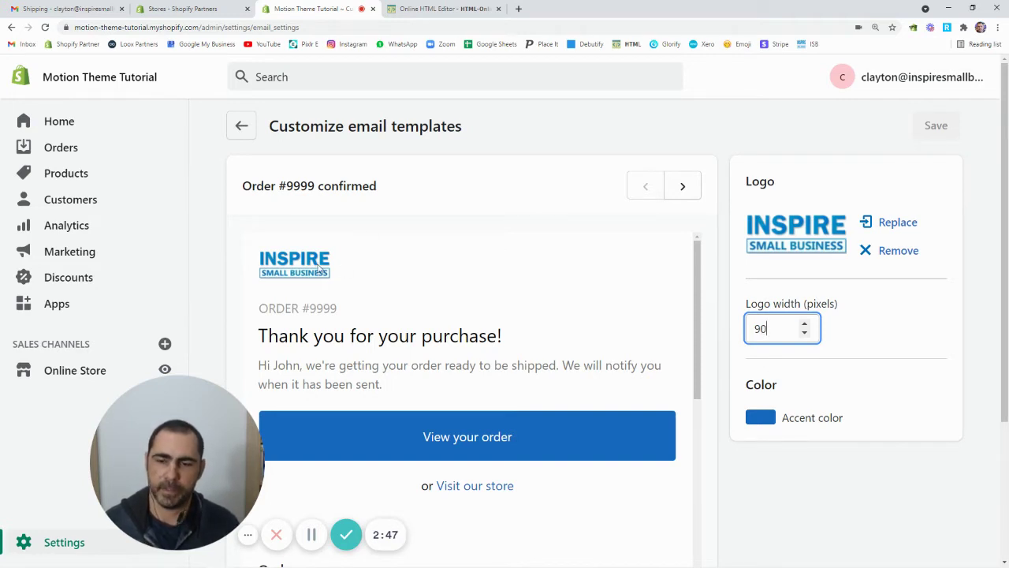
# Open the Order confirmation notification template and look through its email body HTML.
pyautogui.click(241, 126)
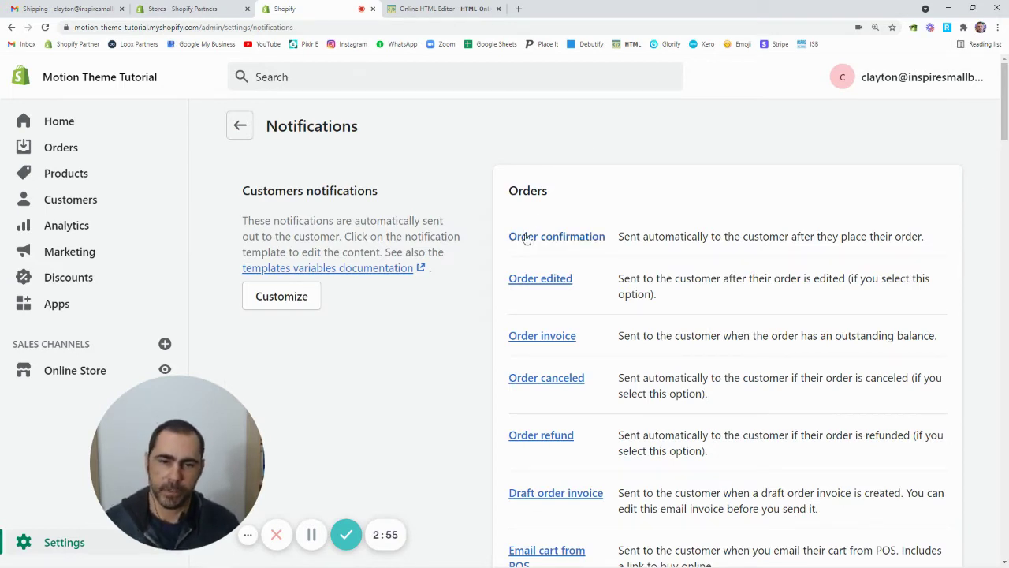
pyautogui.click(572, 242)
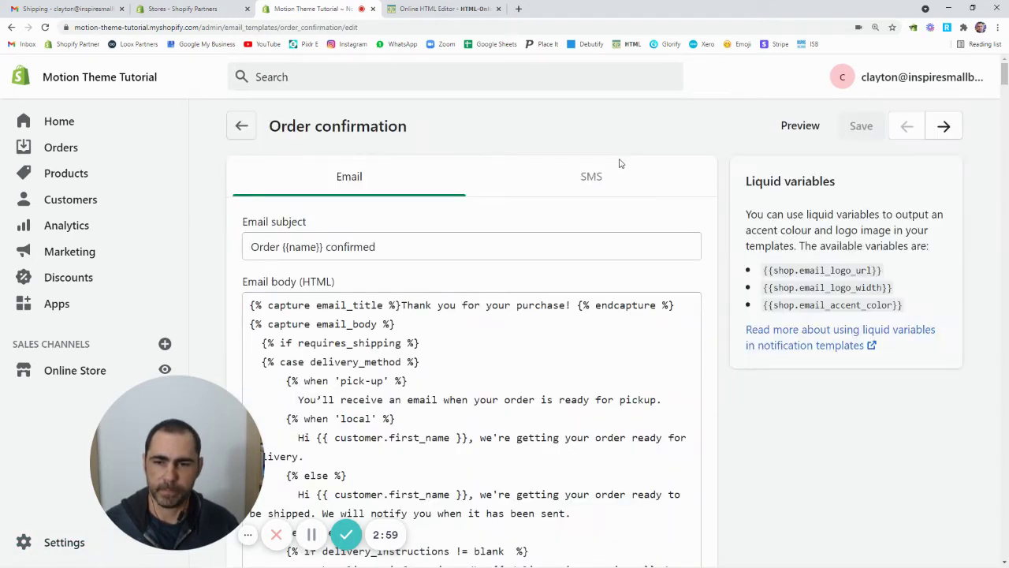
pyautogui.scroll(-8, 435, 233)
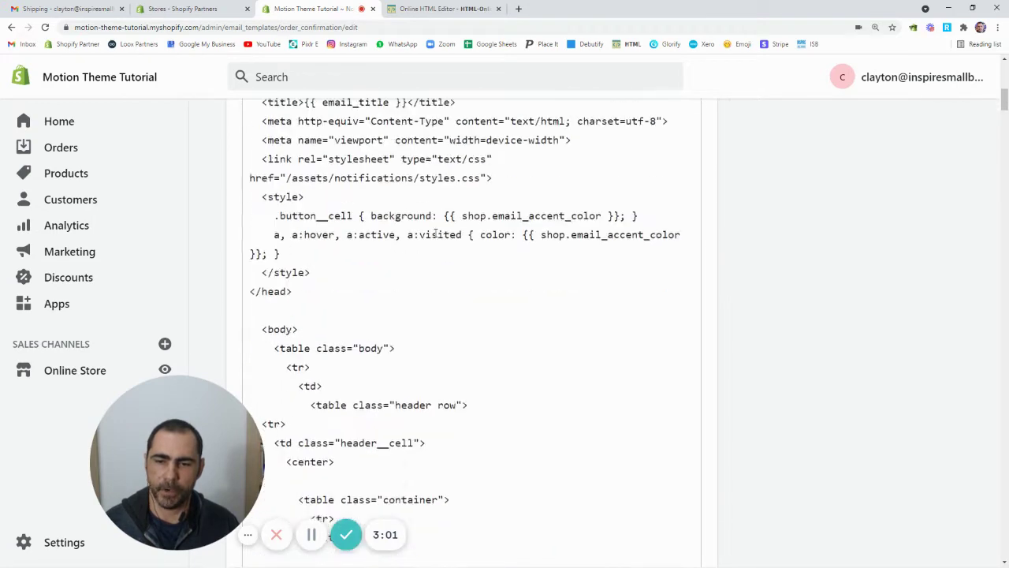
pyautogui.scroll(-10, 435, 233)
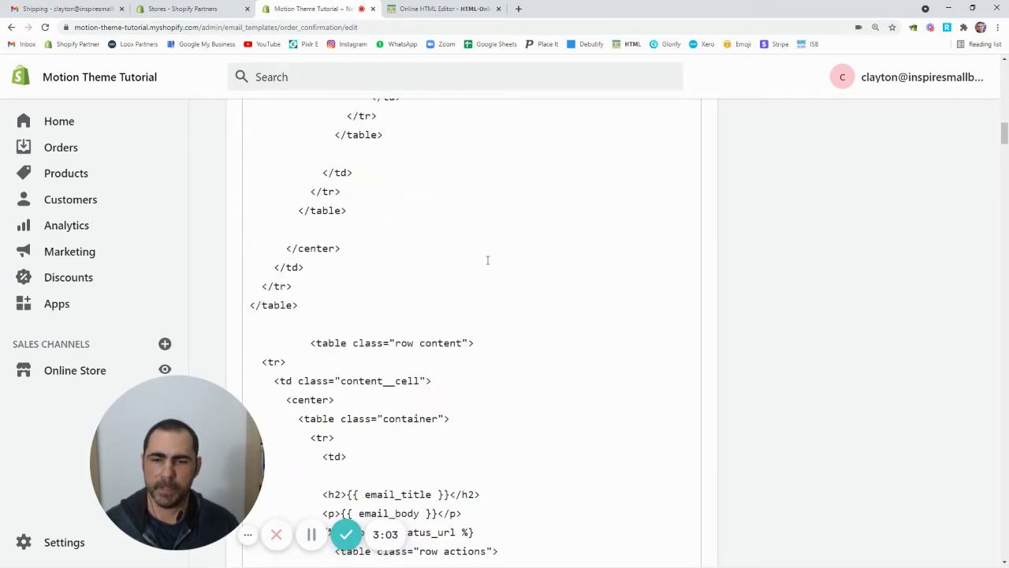
pyautogui.scroll(-1, 487, 260)
pyautogui.scroll(18, 489, 252)
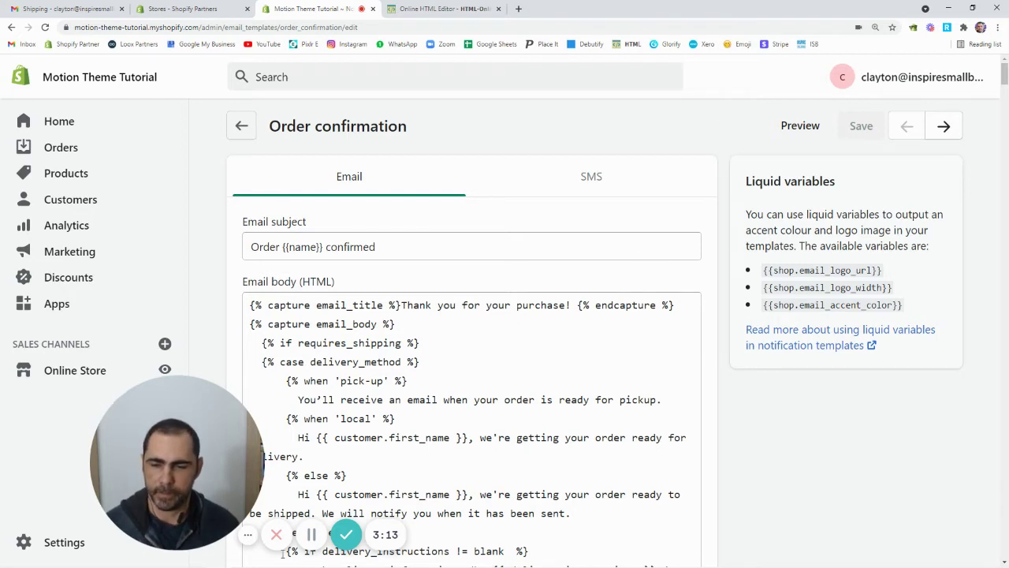
# Preview the order confirmation email and examine its order number, thank-you heading and customer message.
pyautogui.click(800, 126)
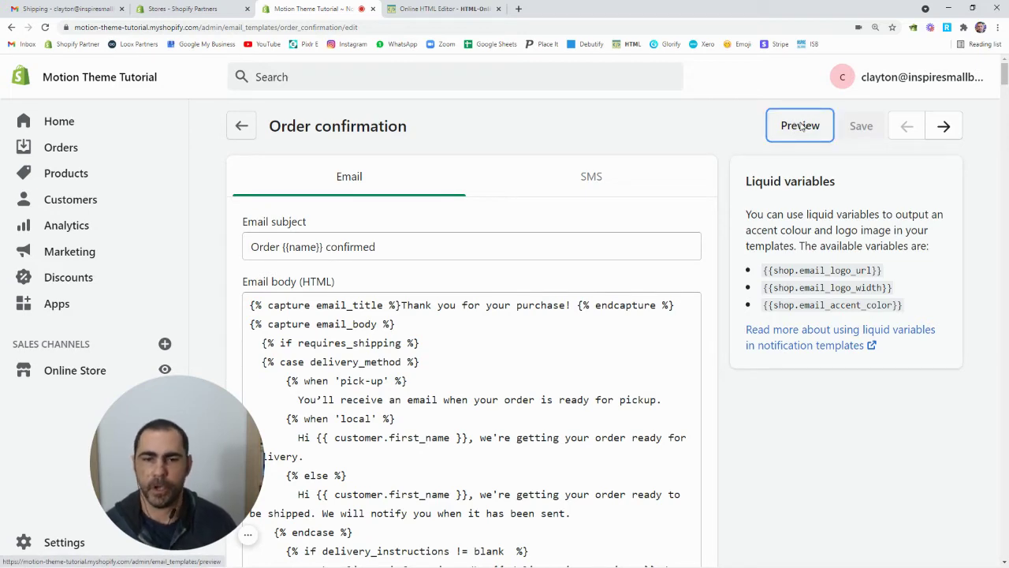
pyautogui.click(800, 126)
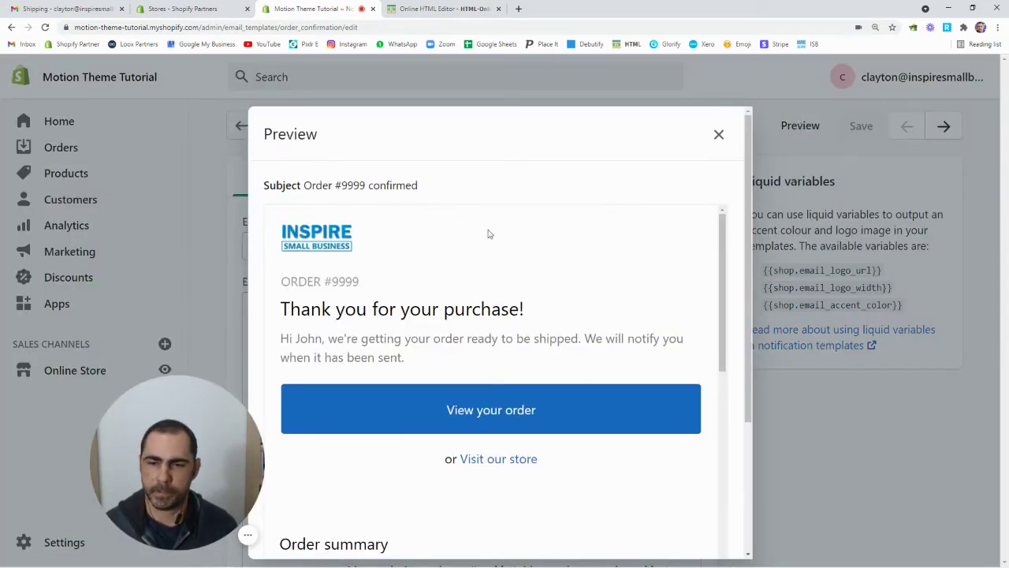
pyautogui.moveTo(285, 281); pyautogui.dragTo(361, 284)
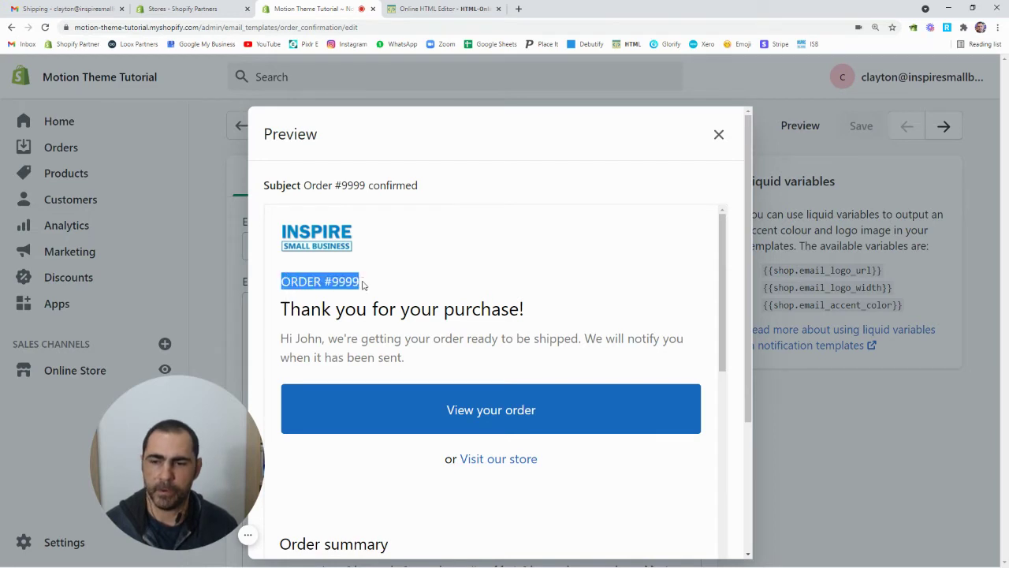
pyautogui.click(339, 312)
pyautogui.moveTo(280, 309); pyautogui.dragTo(530, 315)
pyautogui.click(354, 342)
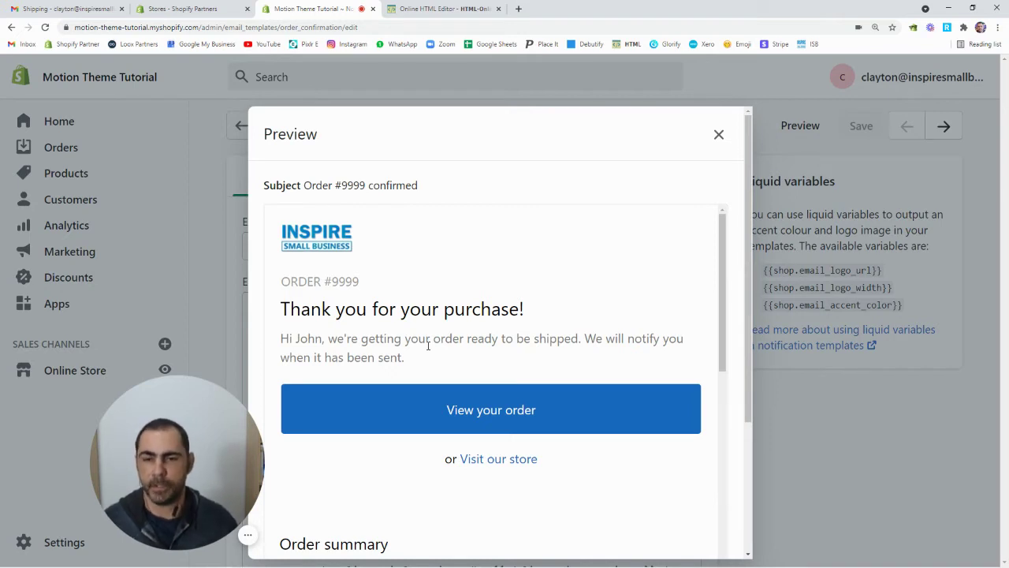
pyautogui.moveTo(413, 358); pyautogui.dragTo(337, 337)
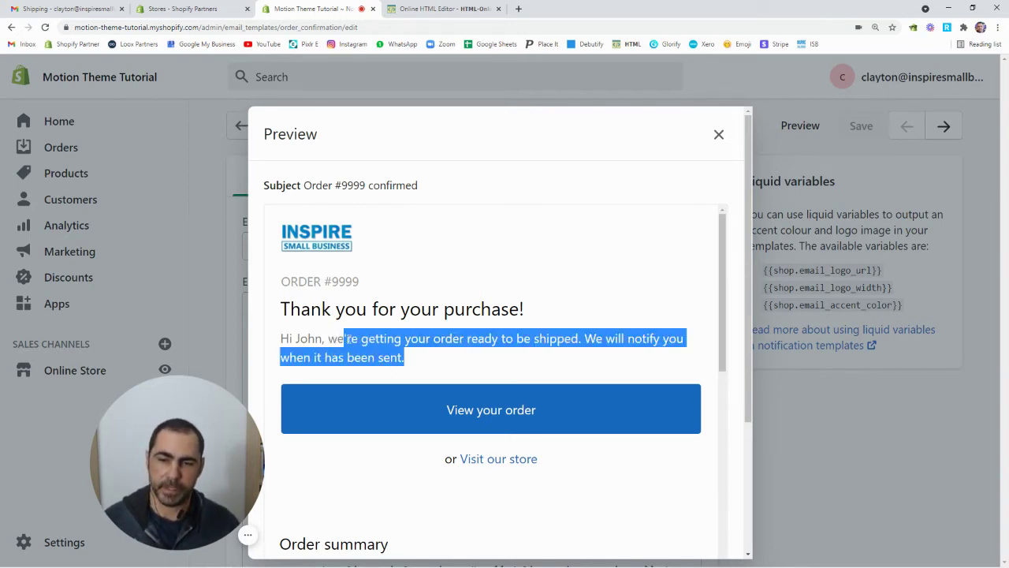
pyautogui.click(417, 361)
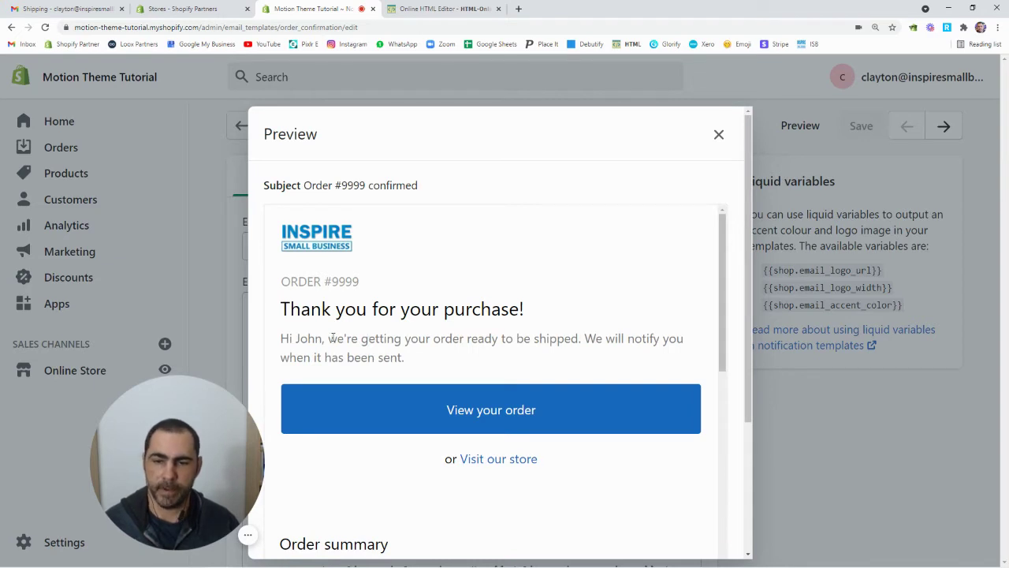
# Copy the phrase "we're getting your" from the previewed message and close the preview.
pyautogui.moveTo(330, 337); pyautogui.dragTo(431, 339)
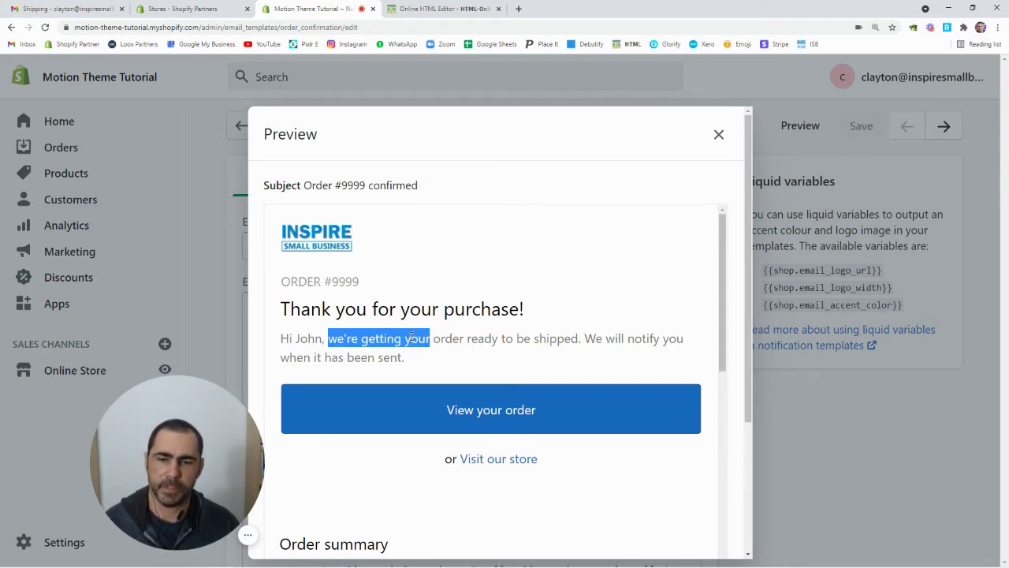
pyautogui.rightClick(411, 339)
pyautogui.click(438, 347)
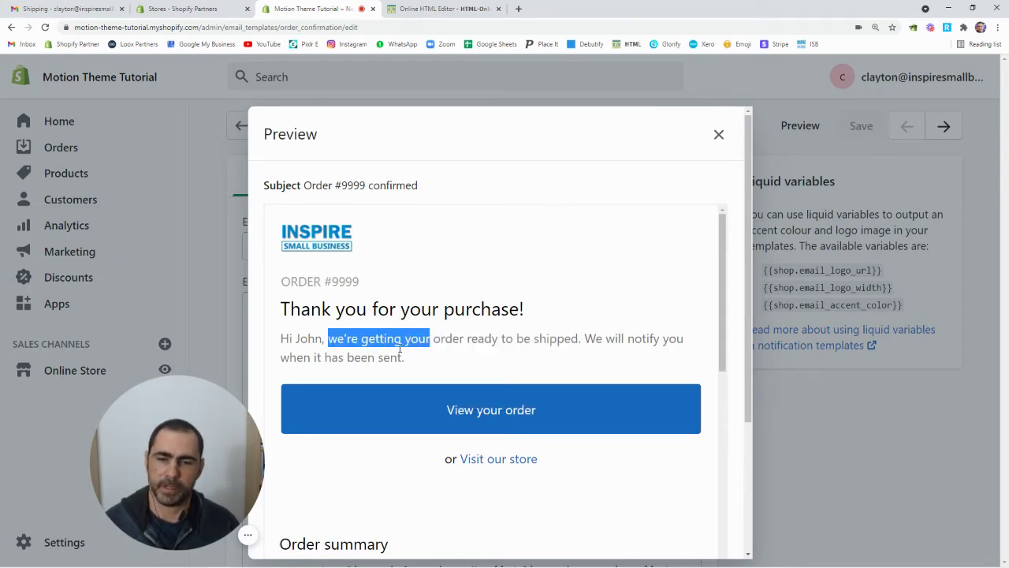
pyautogui.click(719, 138)
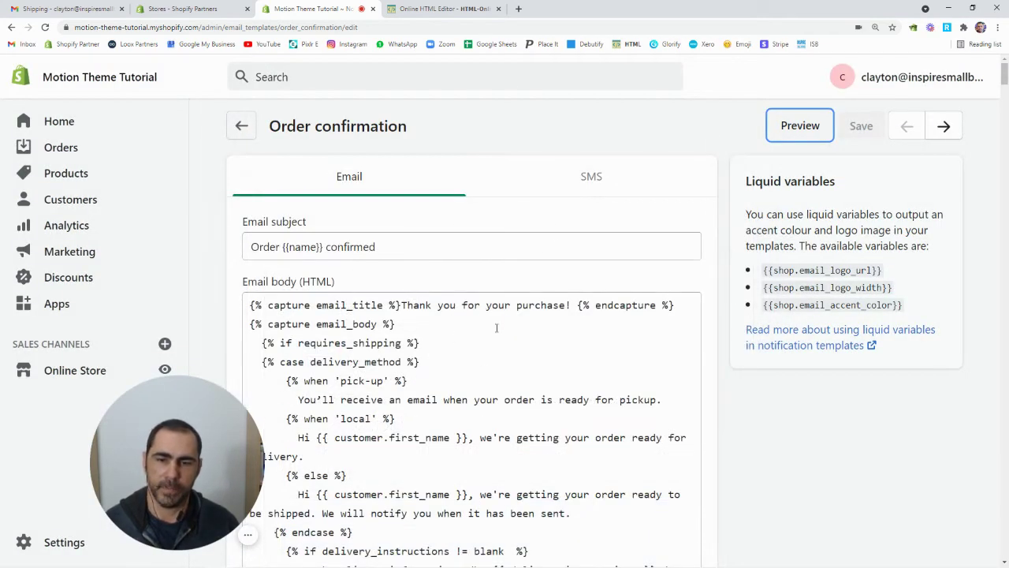
# Search the page for "we're getting your" to locate the customer message in the email body HTML.
pyautogui.hotkey('ctrl', 'f')
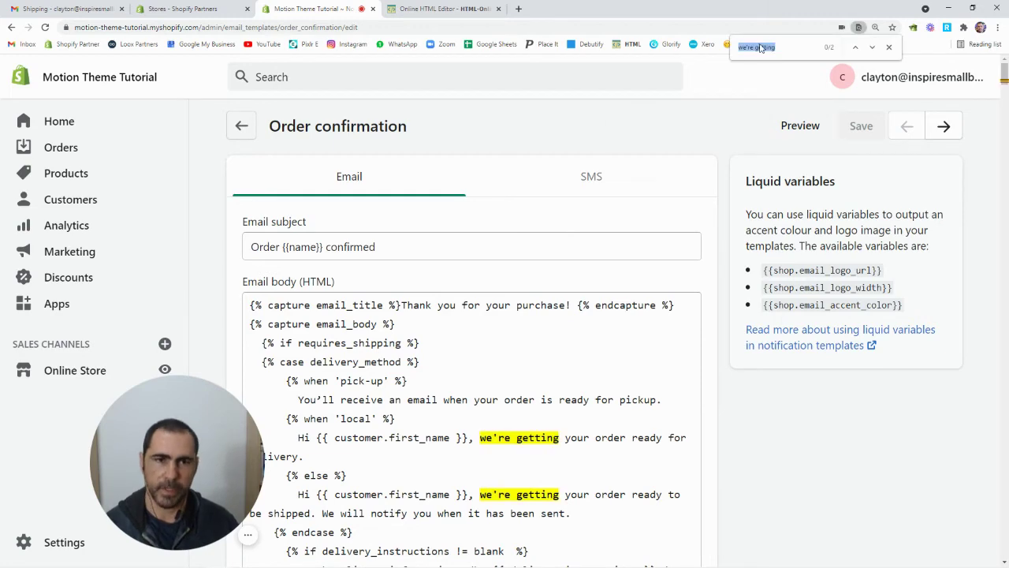
pyautogui.click(774, 47)
pyautogui.write('r')
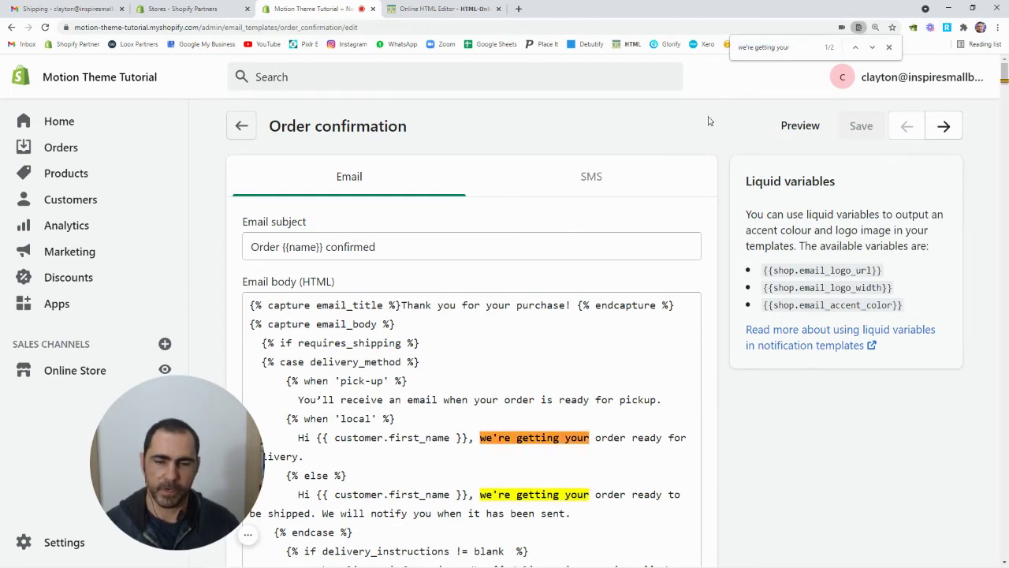
pyautogui.scroll(-1, 646, 195)
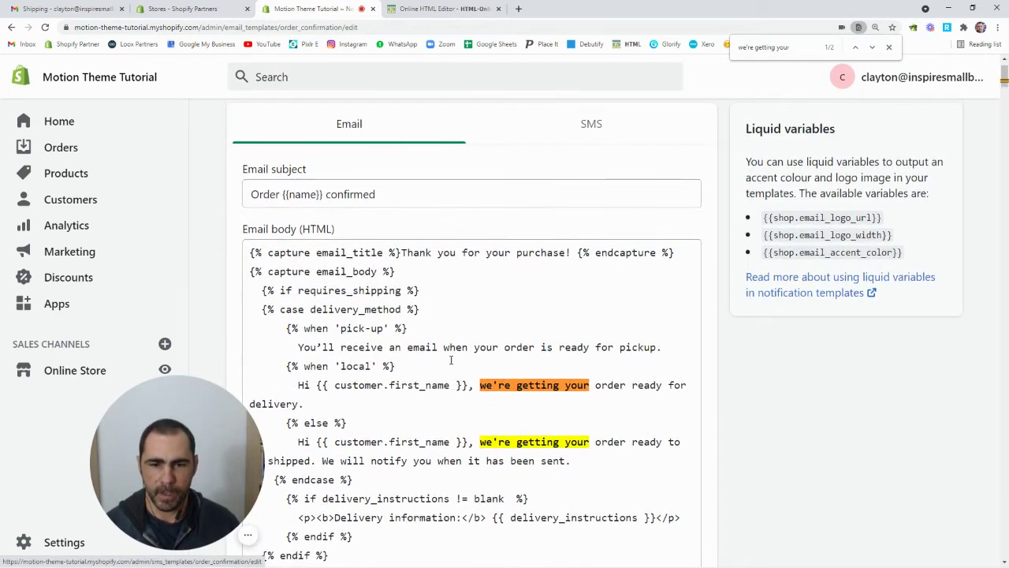
# Append "Currently were experiencing some delays and your order might take a few more days to get to you." to the local delivery message.
pyautogui.scroll(-2, 454, 361)
pyautogui.scroll(1, 507, 322)
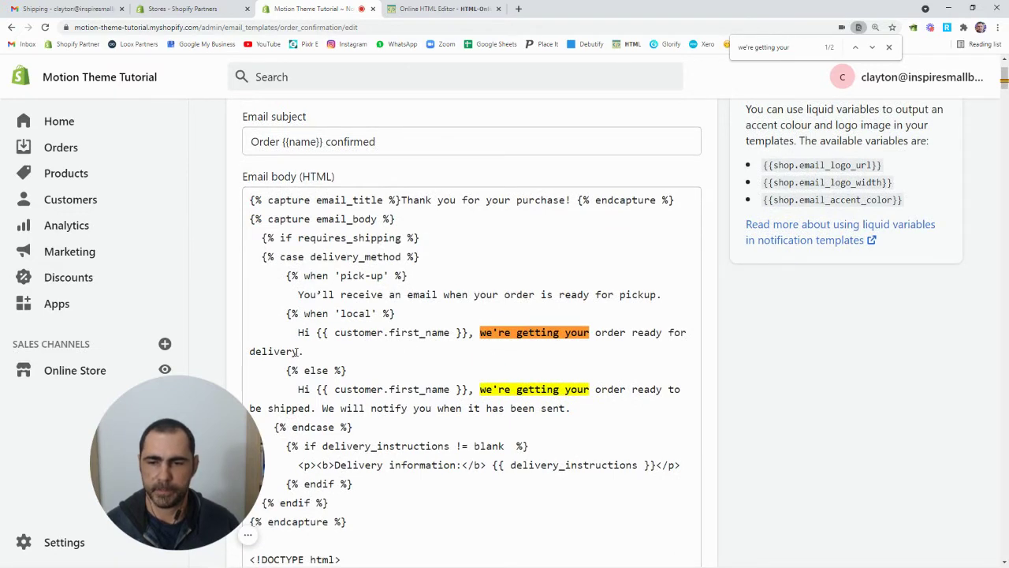
pyautogui.moveTo(297, 351); pyautogui.dragTo(481, 332)
pyautogui.click(319, 354)
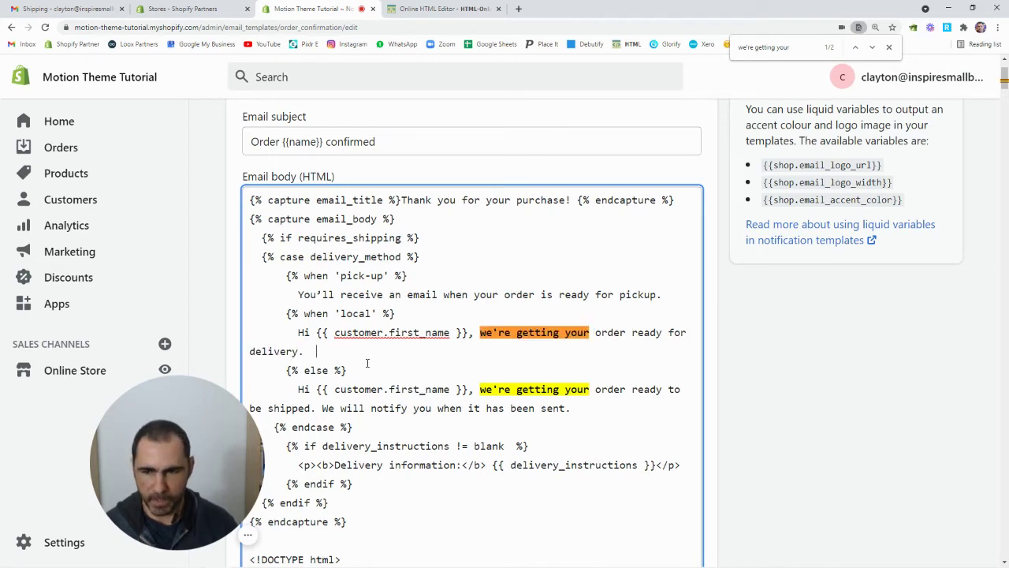
pyautogui.scroll(2, 366, 362)
pyautogui.scroll(-3, 379, 316)
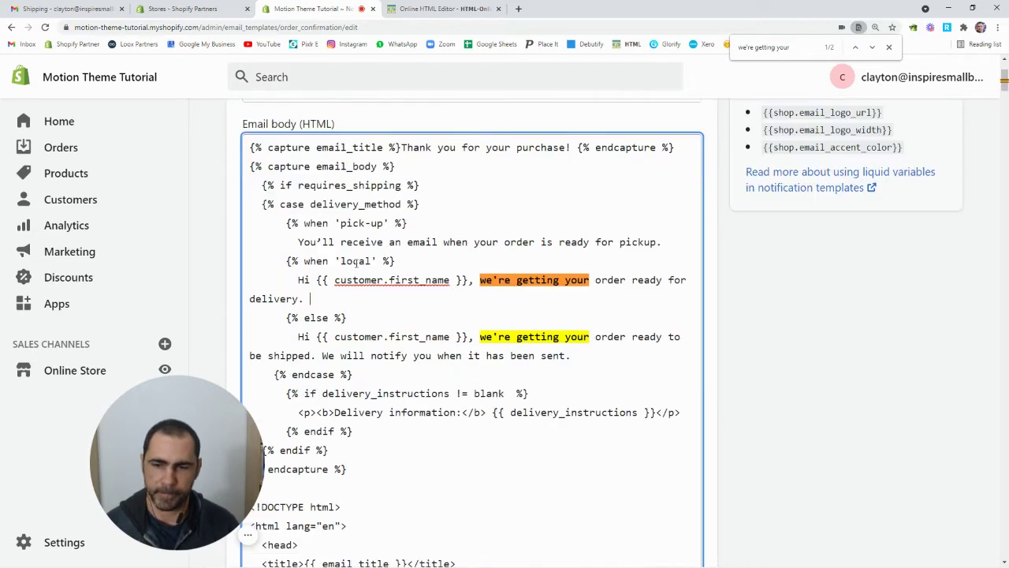
pyautogui.scroll(3, 354, 265)
pyautogui.write('You')
pyautogui.press('BackSpace')
pyautogui.press('BackSpace')
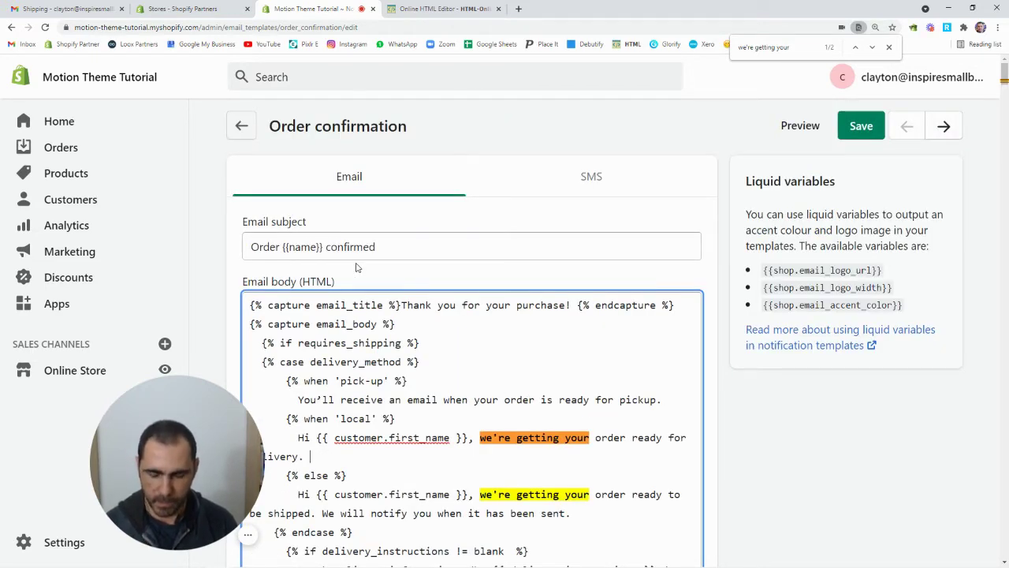
pyautogui.write('Currentl')
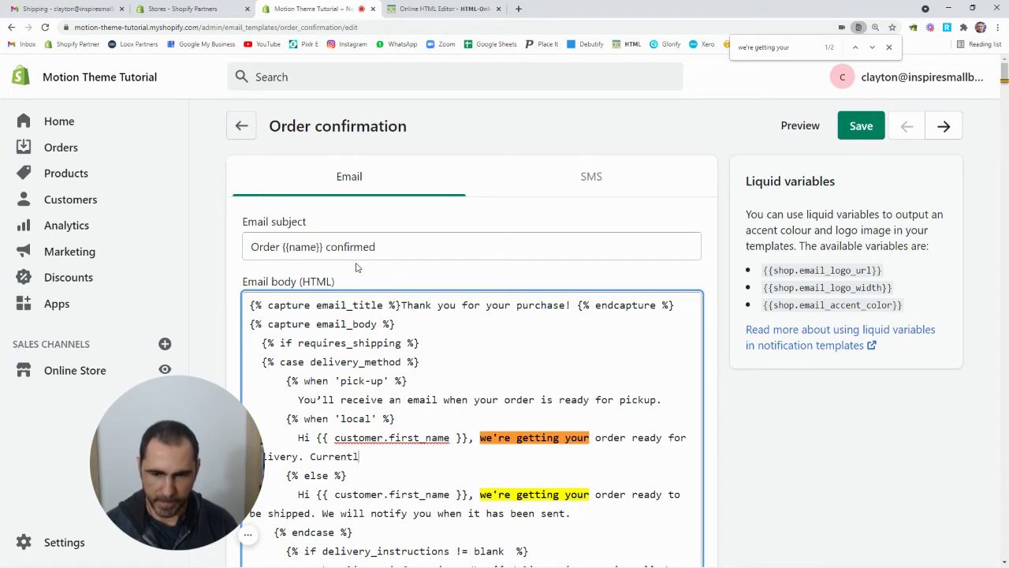
pyautogui.write('y we')
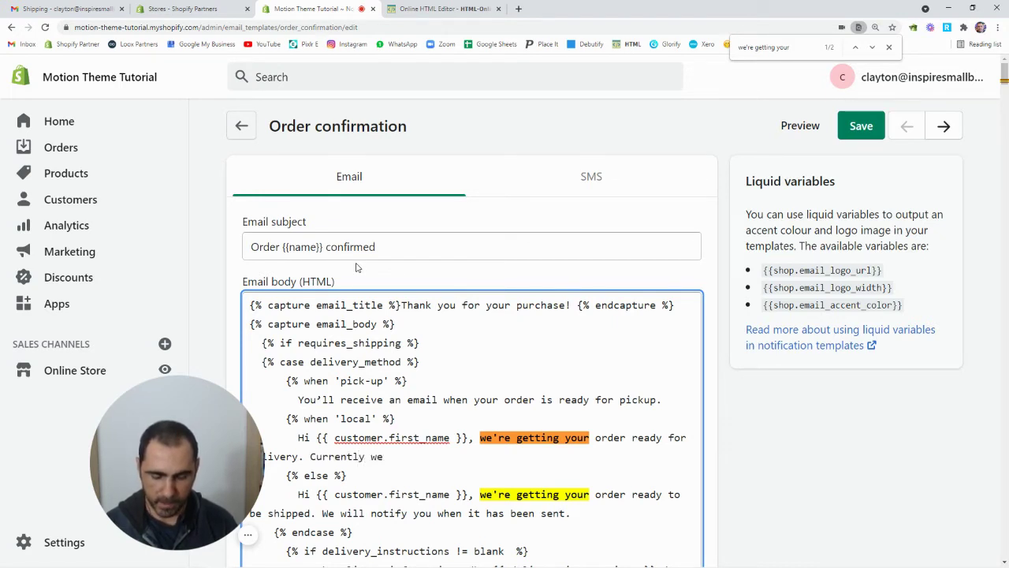
pyautogui.write('re exp')
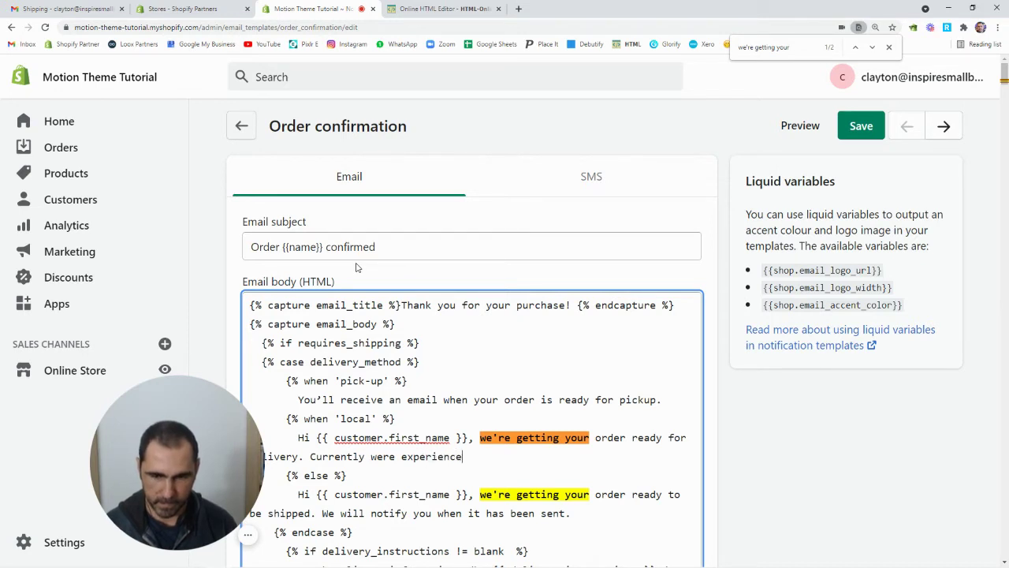
pyautogui.write('eriencing some dela')
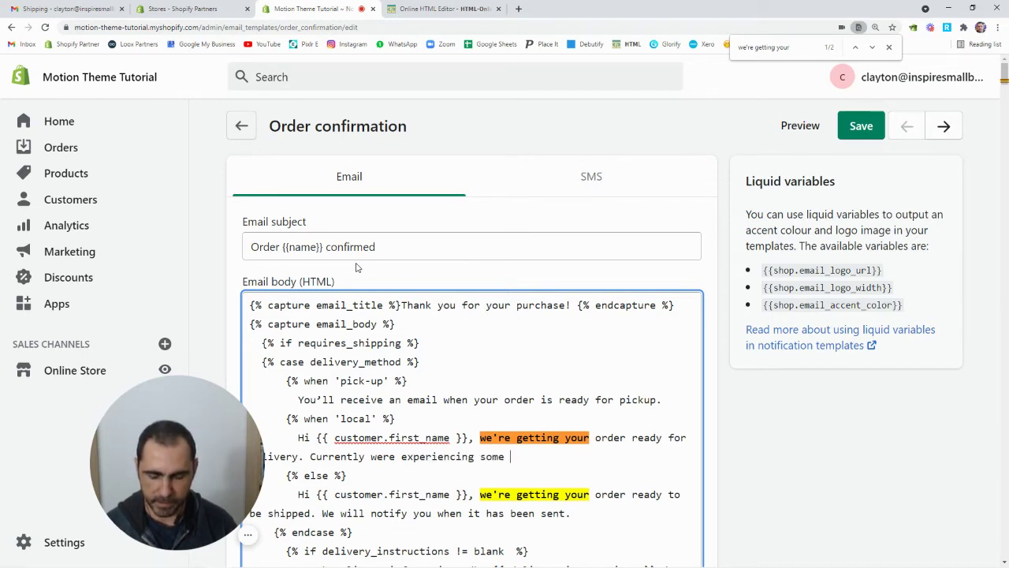
pyautogui.write('ys and your order might take ')
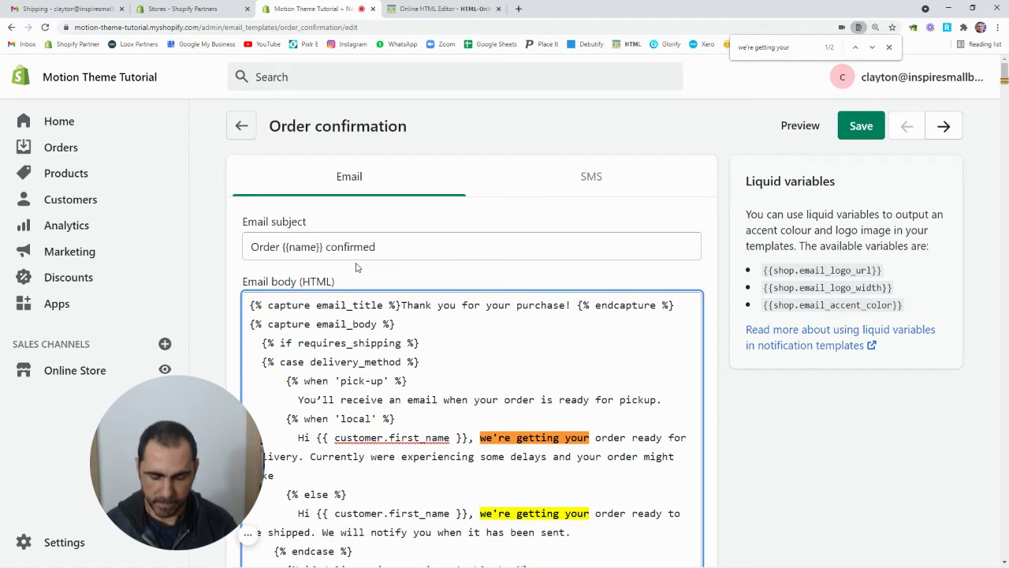
pyautogui.write('a few mor')
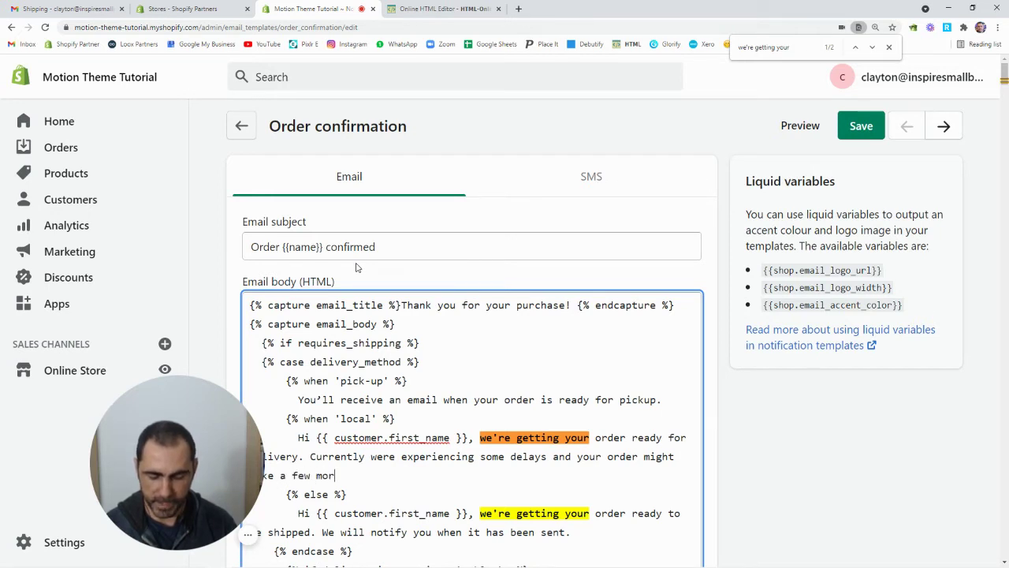
pyautogui.write('e days to ge')
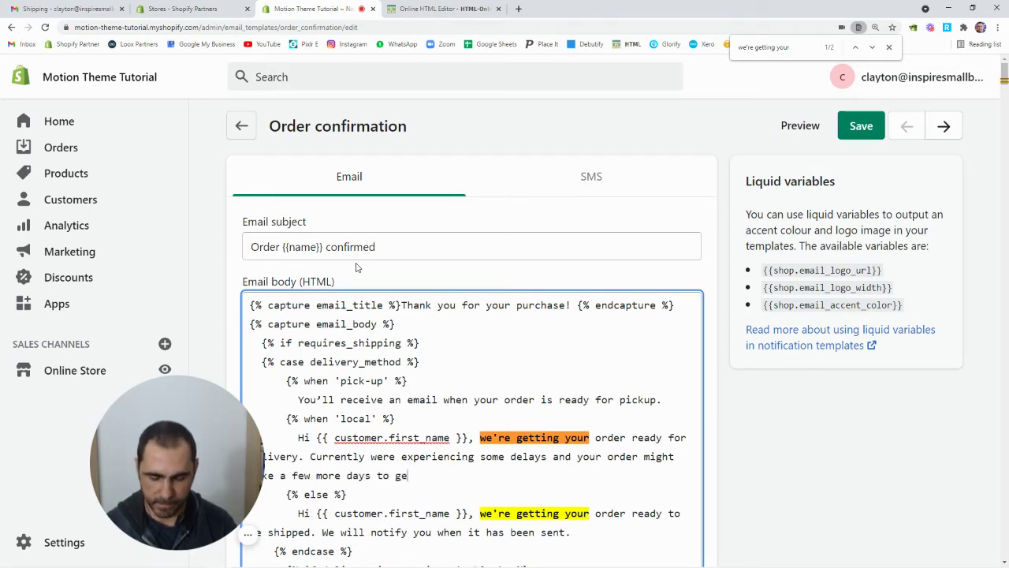
pyautogui.write('t to you')
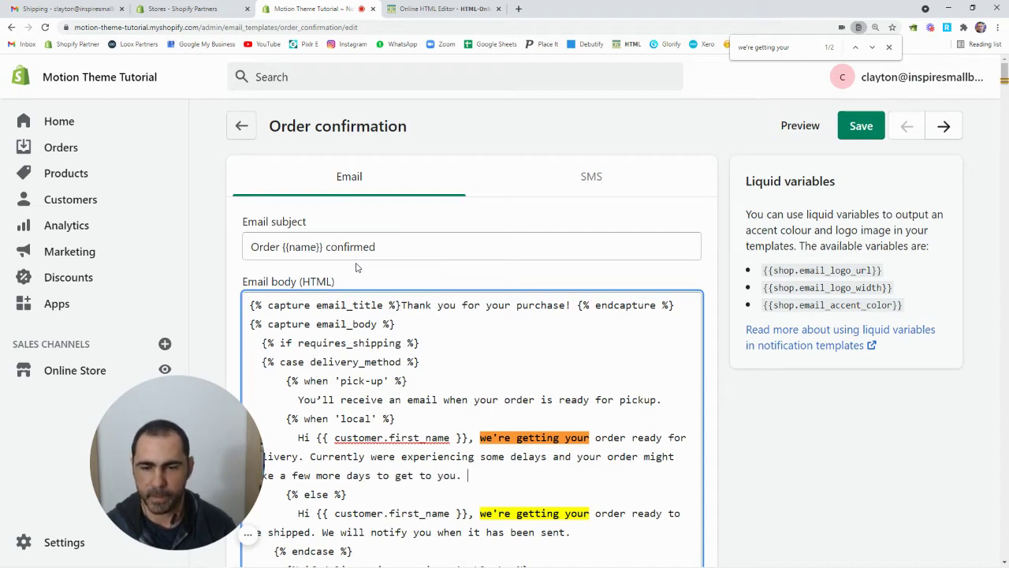
pyautogui.write('.')
# Copy the new delays sentence to the end of the shipping message in the else branch, following "when it has been sent.".
pyautogui.scroll(-2, 476, 427)
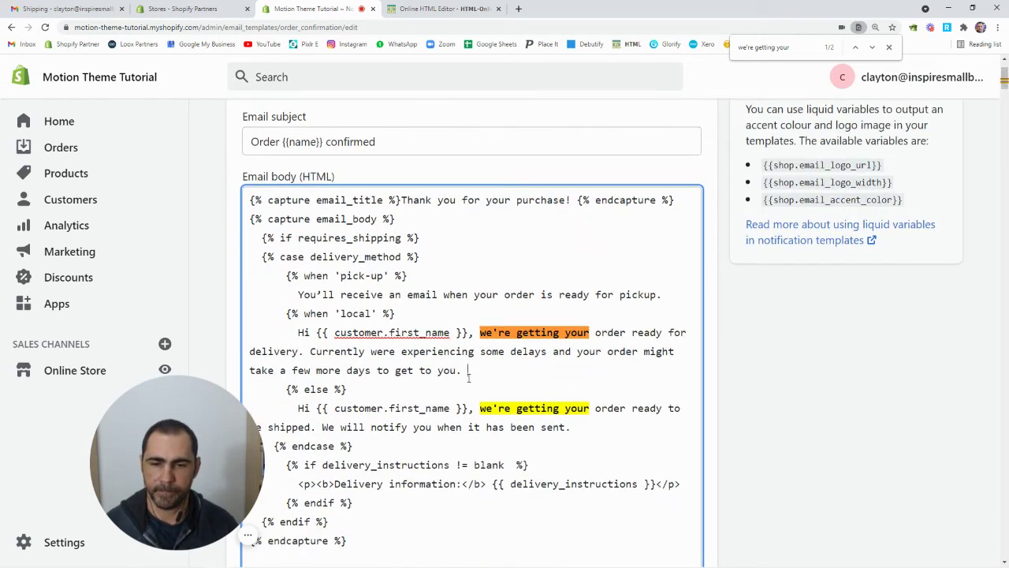
pyautogui.moveTo(467, 370); pyautogui.dragTo(311, 351)
pyautogui.rightClick(313, 352)
pyautogui.click(352, 392)
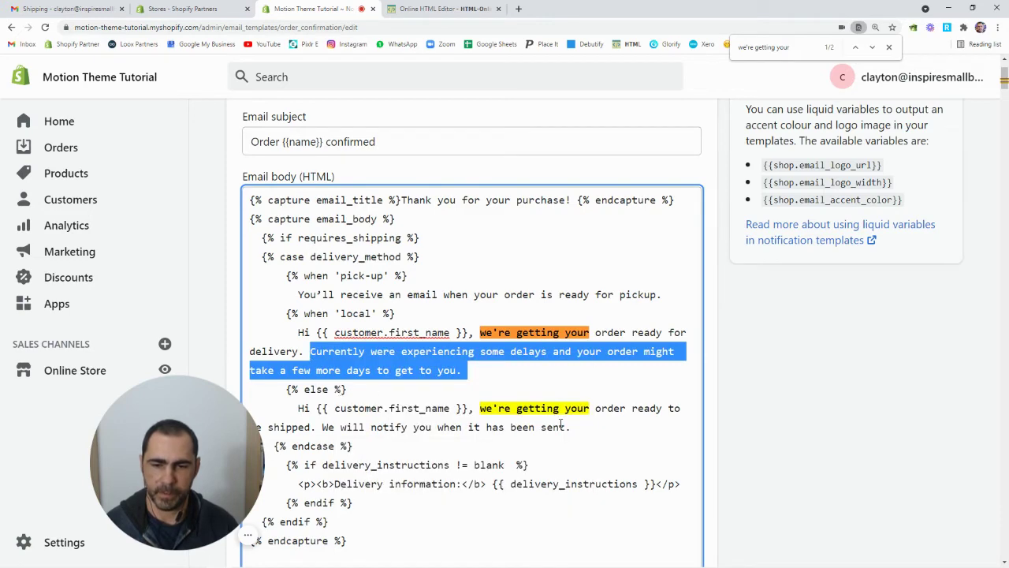
pyautogui.click(600, 426)
pyautogui.hotkey('ctrl', 'v')
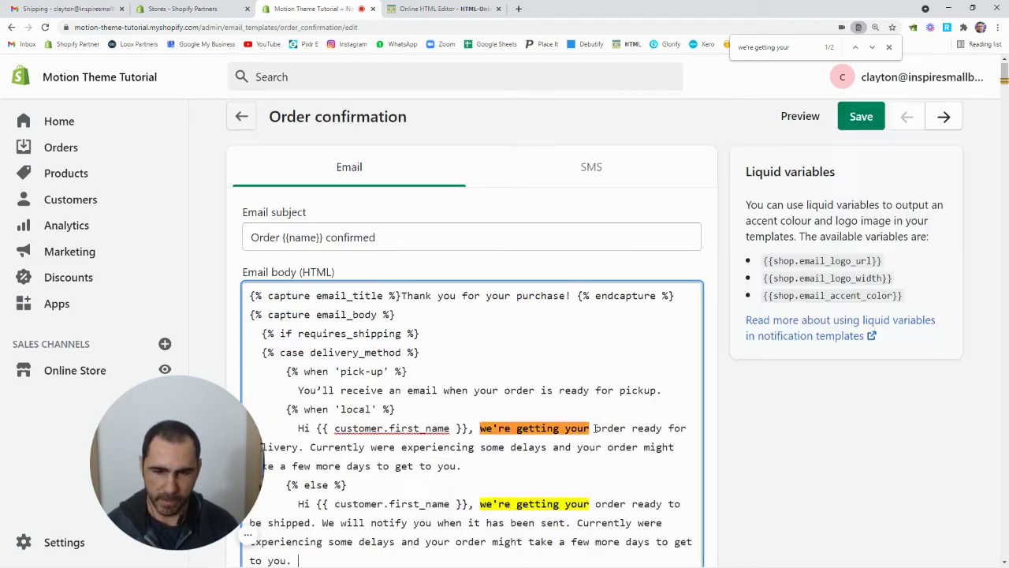
# Preview the order confirmation email, check the added delays sentence in the customer message, and close the preview.
pyautogui.scroll(-1, 606, 414)
pyautogui.scroll(2, 709, 237)
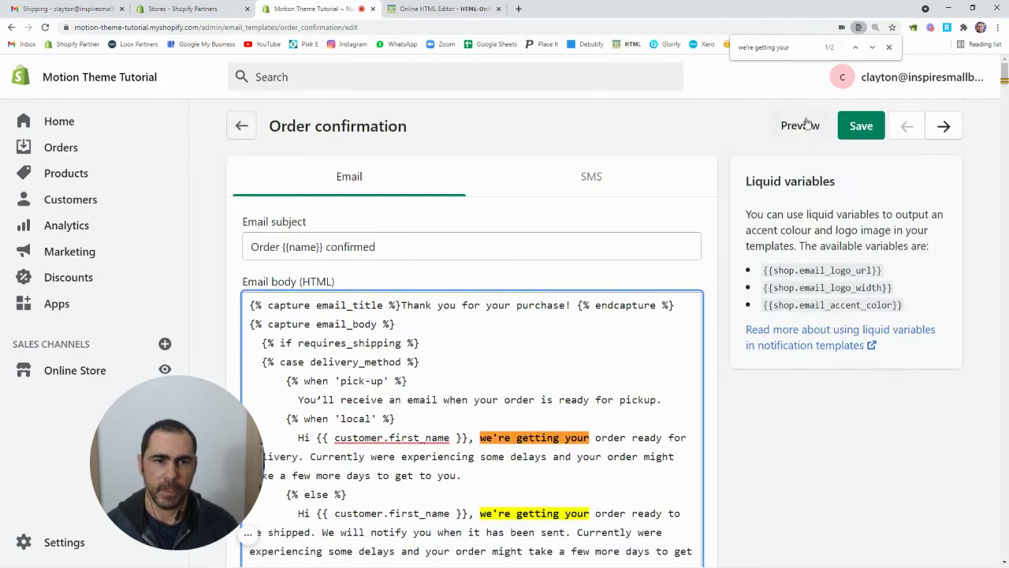
pyautogui.click(798, 126)
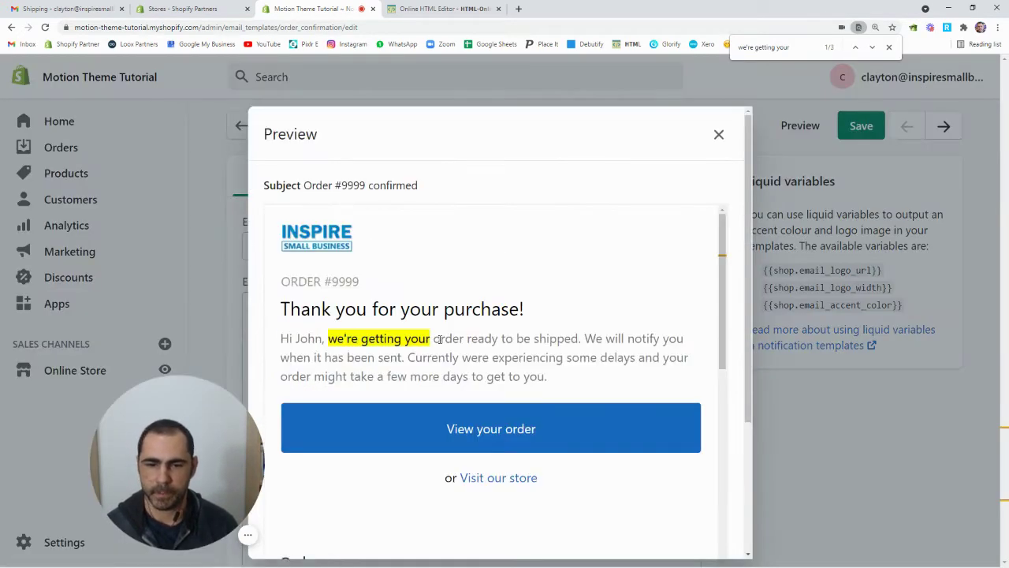
pyautogui.moveTo(410, 356); pyautogui.dragTo(570, 378)
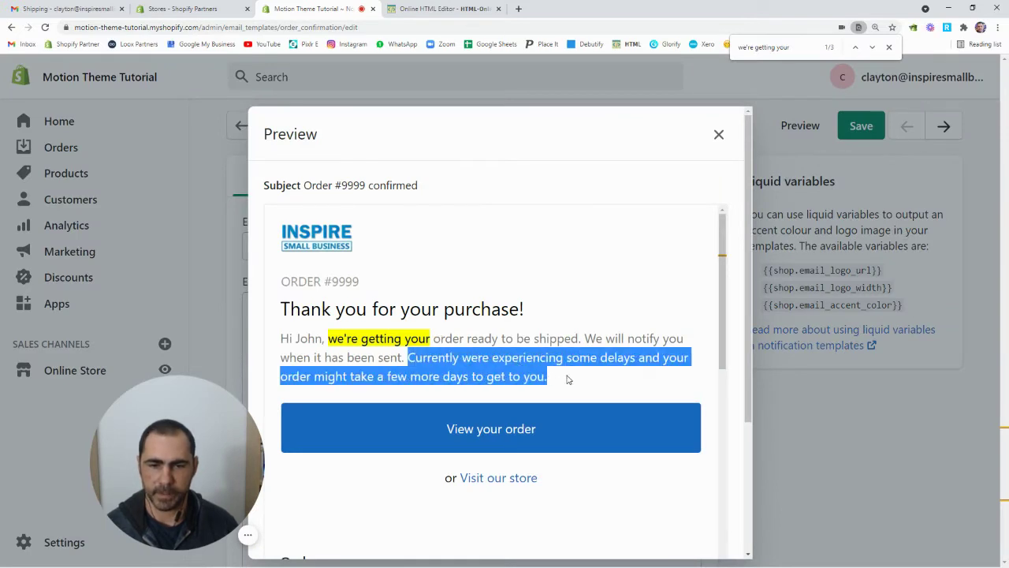
pyautogui.click(455, 369)
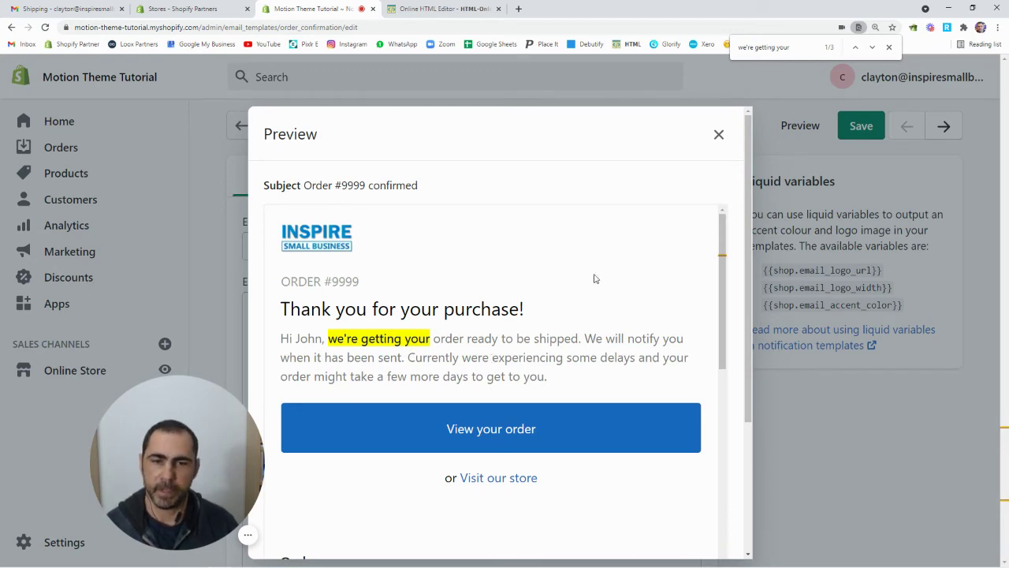
pyautogui.click(719, 137)
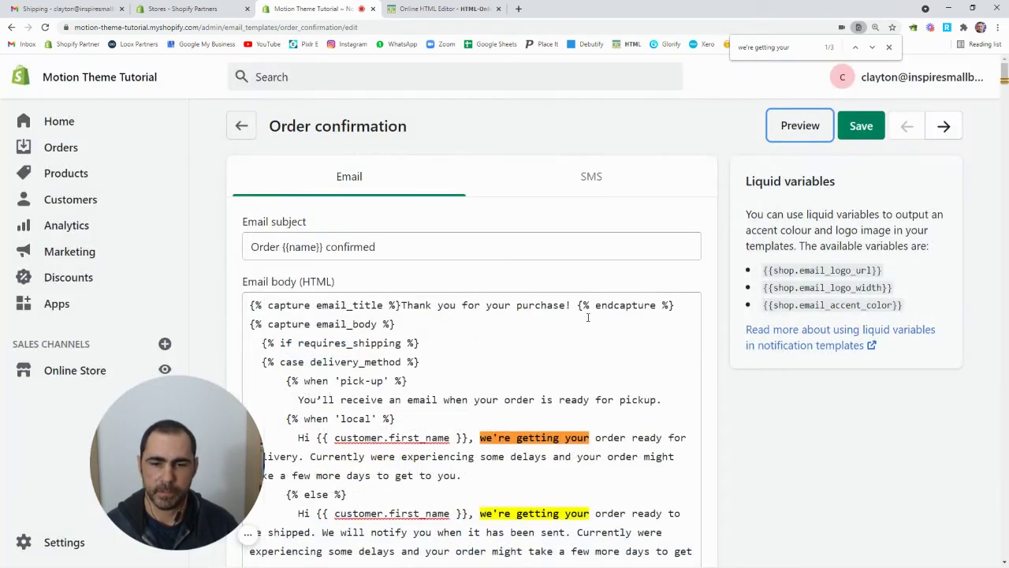
# Move the delays sentence in the local delivery message onto its own line, with one blank line above it.
pyautogui.scroll(-2, 446, 318)
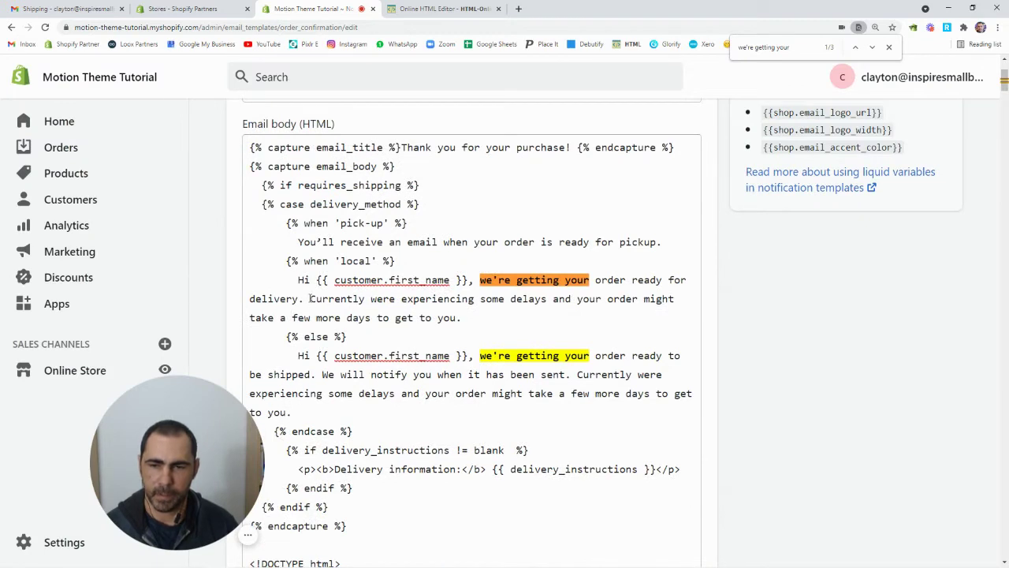
pyautogui.click(310, 298)
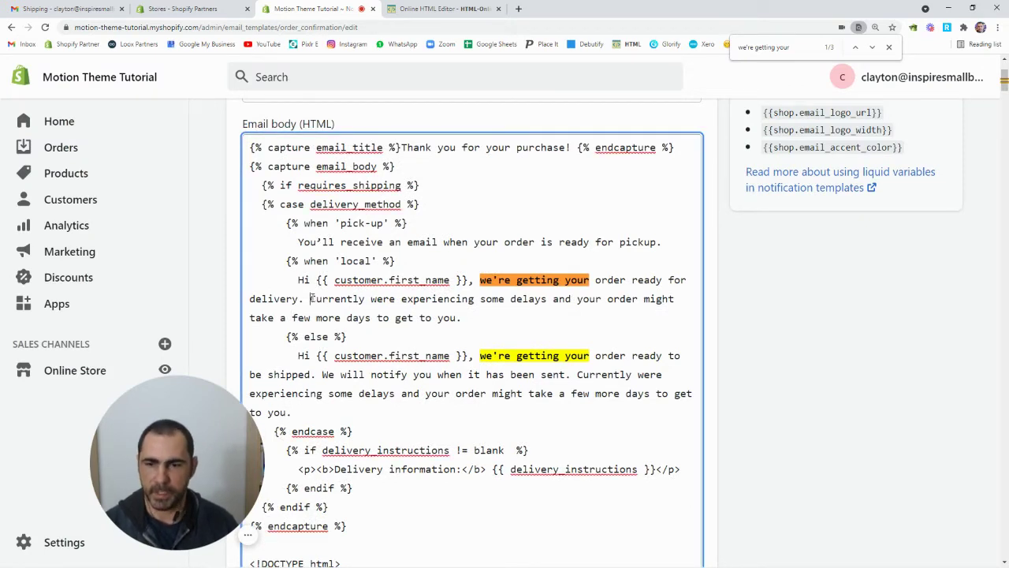
pyautogui.moveTo(311, 298)
pyautogui.mouseDown()
pyautogui.moveTo(395, 300)
pyautogui.moveTo(309, 298)
pyautogui.mouseUp()
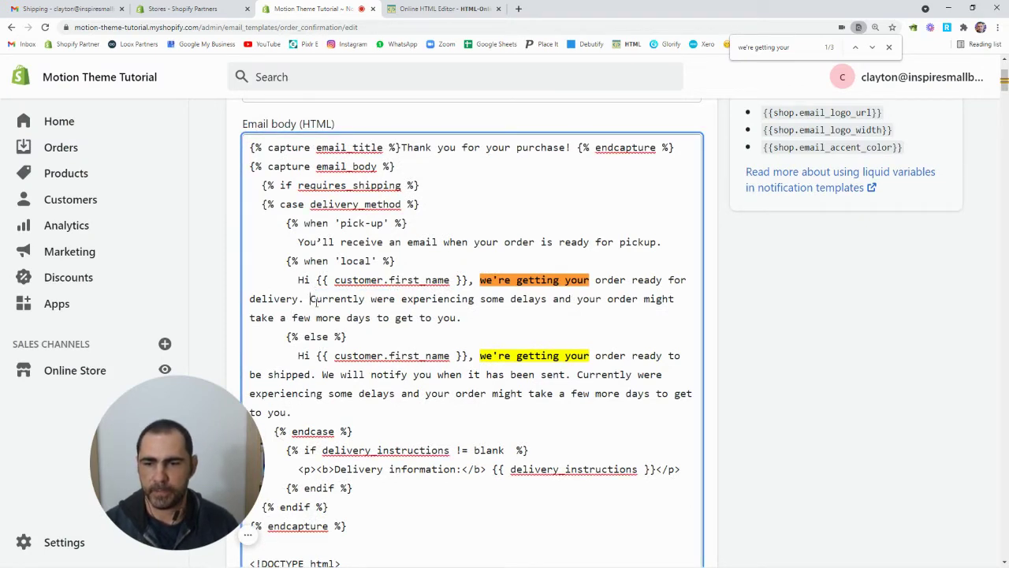
pyautogui.press('Return')
pyautogui.scroll(-3, 383, 304)
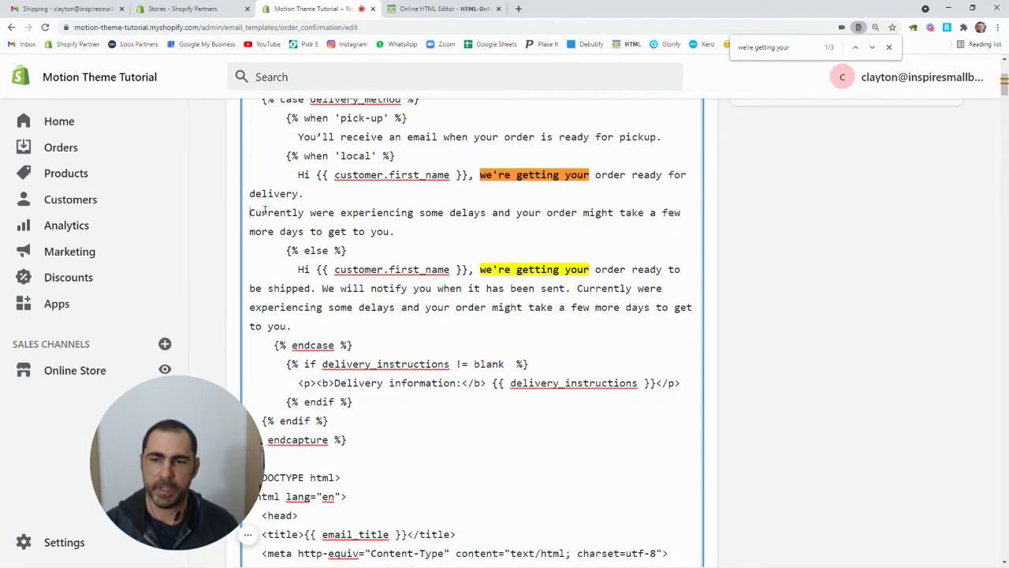
pyautogui.press('Return')
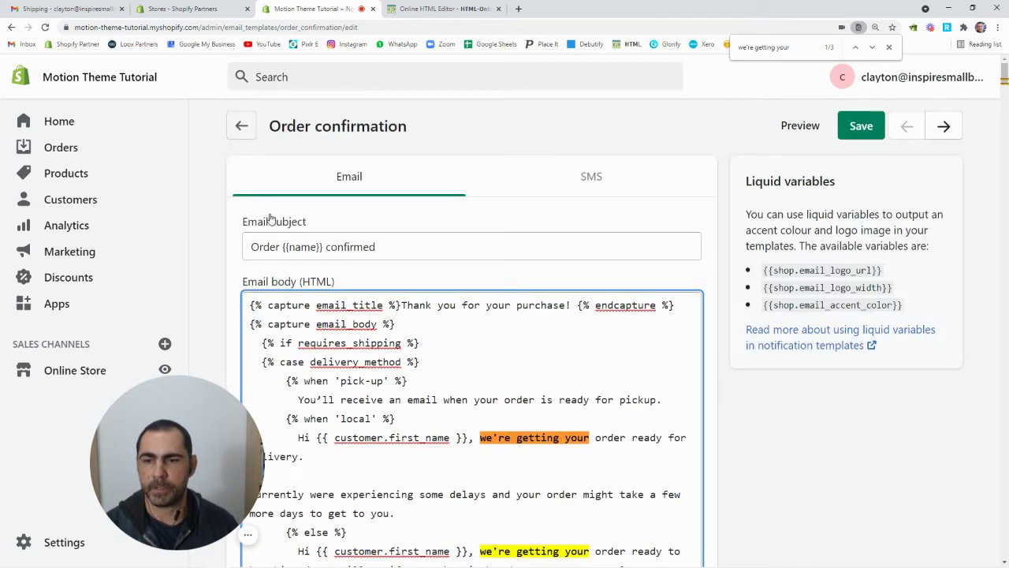
pyautogui.scroll(-3, 269, 278)
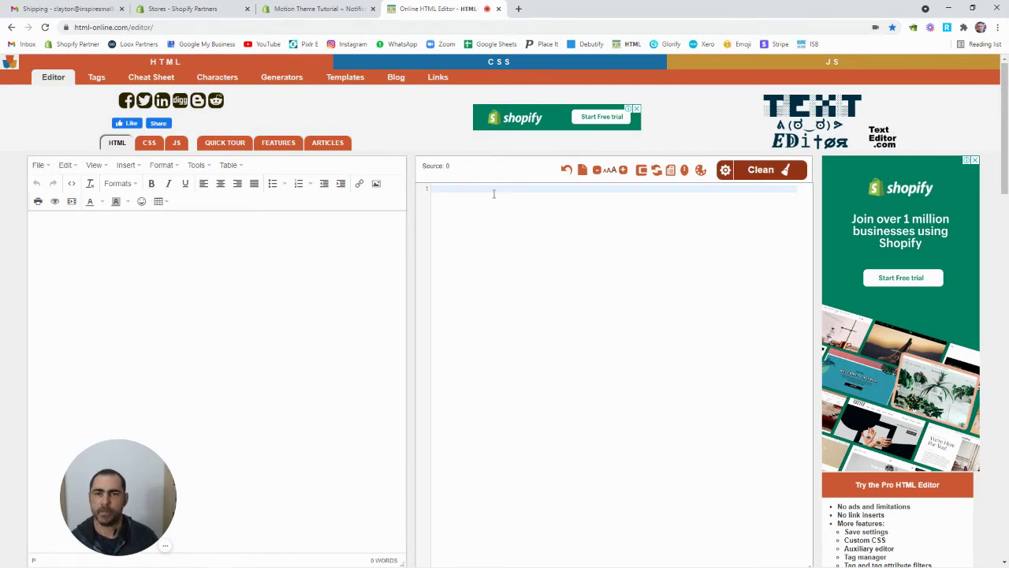
# In the online HTML editor, create a blank paragraph and copy the first generated "<p>&nbsp;</p>" line from the source code.
pyautogui.click(89, 223)
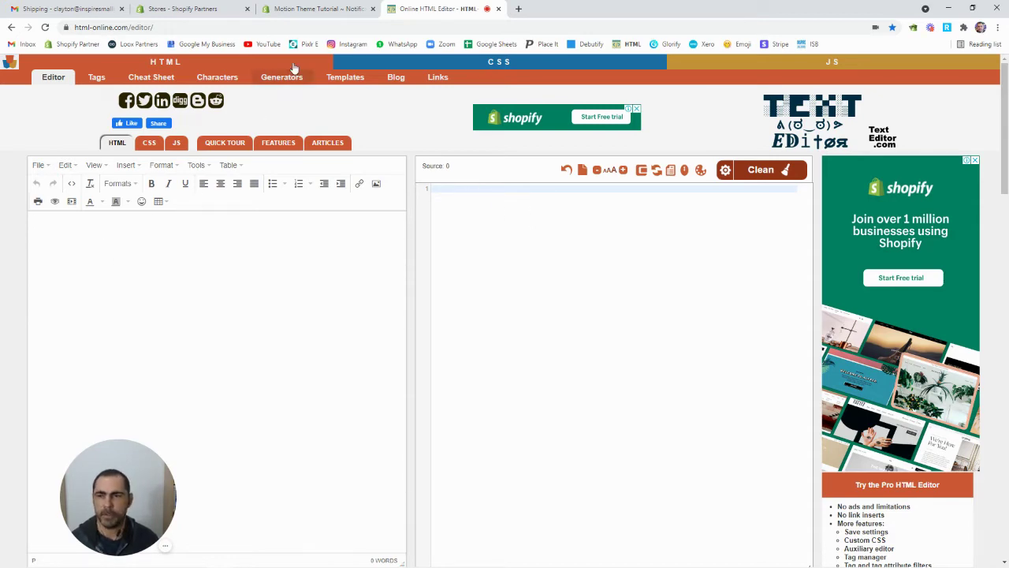
pyautogui.click(309, 9)
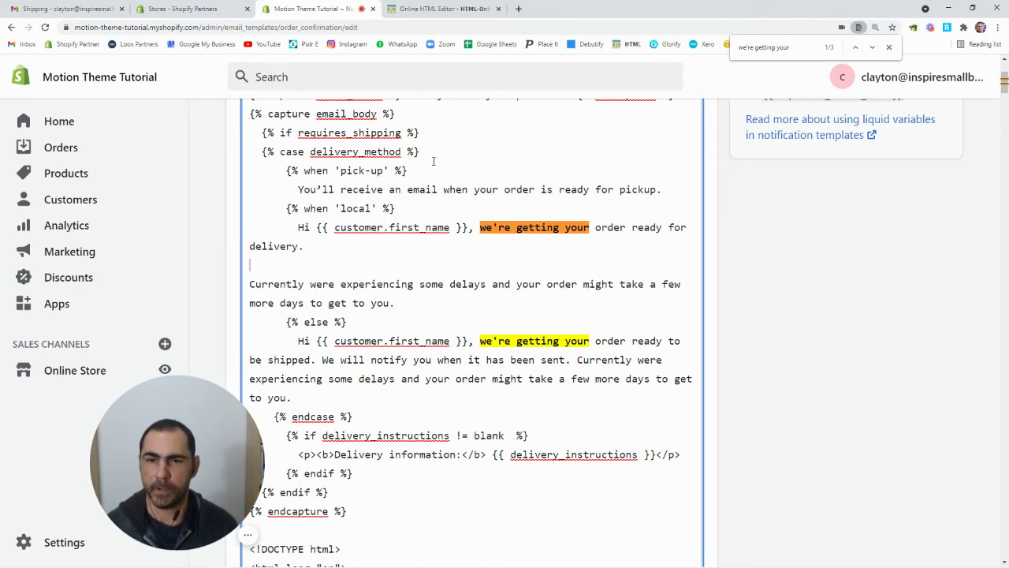
pyautogui.click(441, 9)
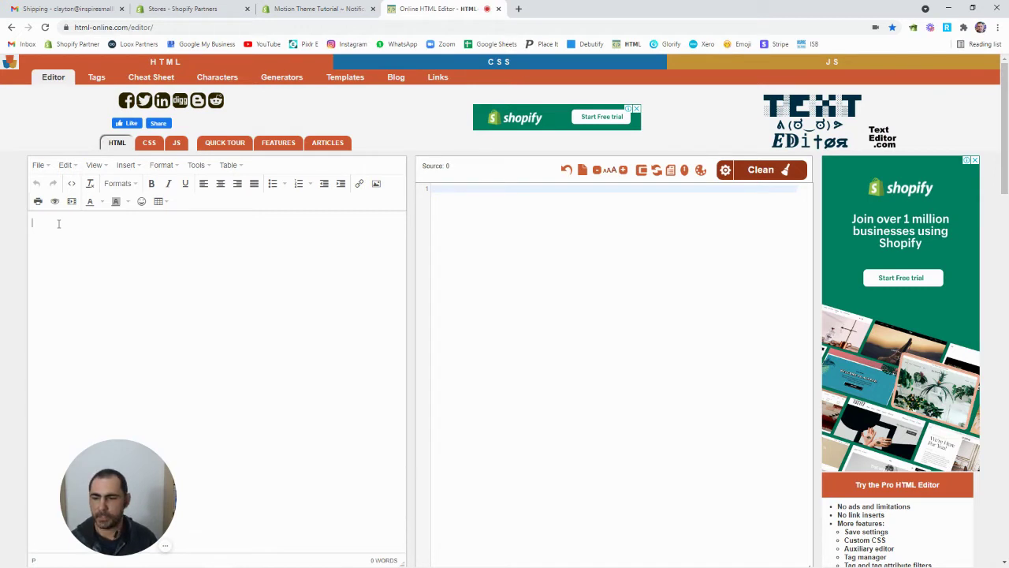
pyautogui.press('Return')
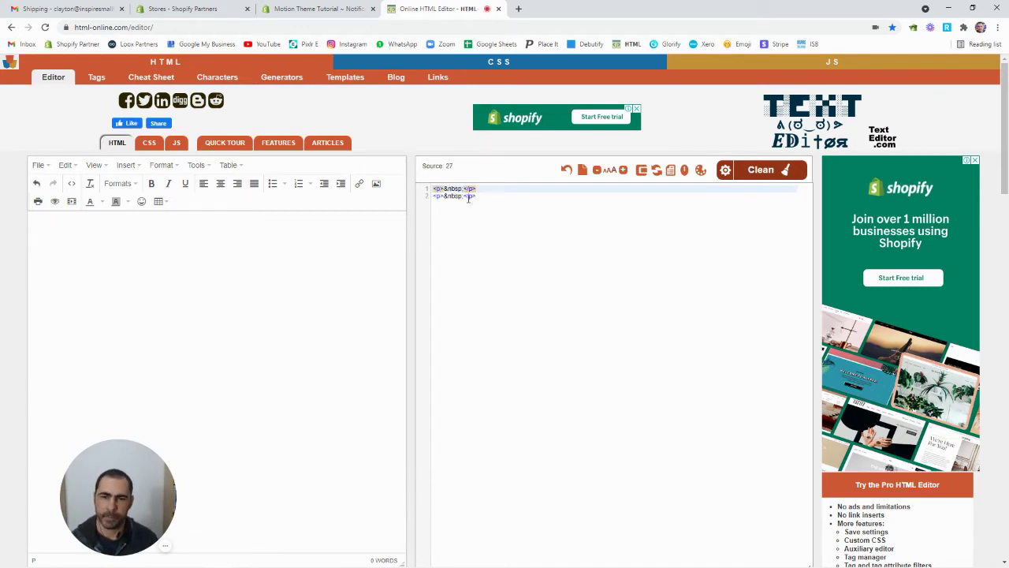
pyautogui.click(481, 188)
pyautogui.moveTo(481, 188); pyautogui.dragTo(433, 189)
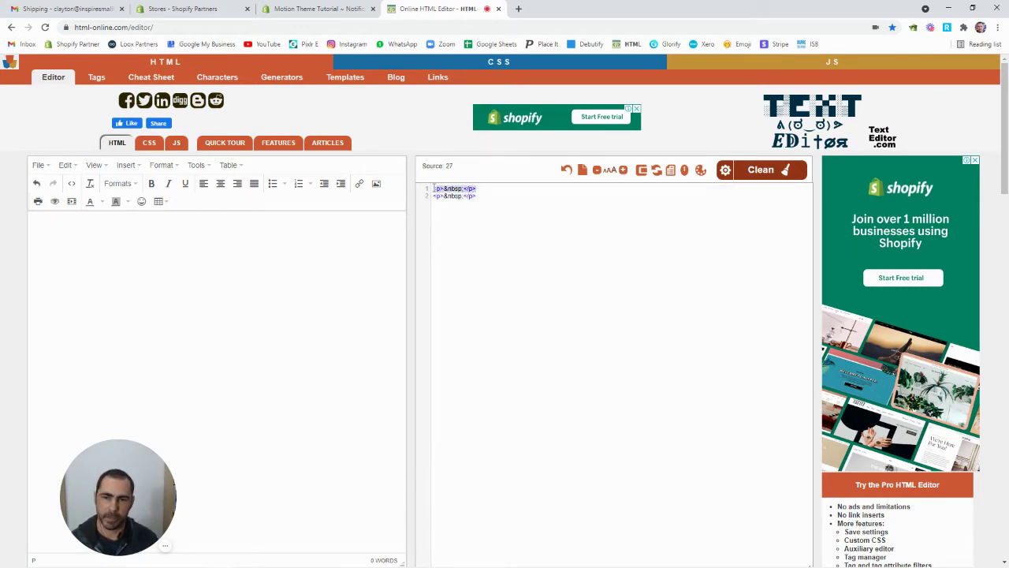
pyautogui.rightClick(449, 190)
pyautogui.click(473, 228)
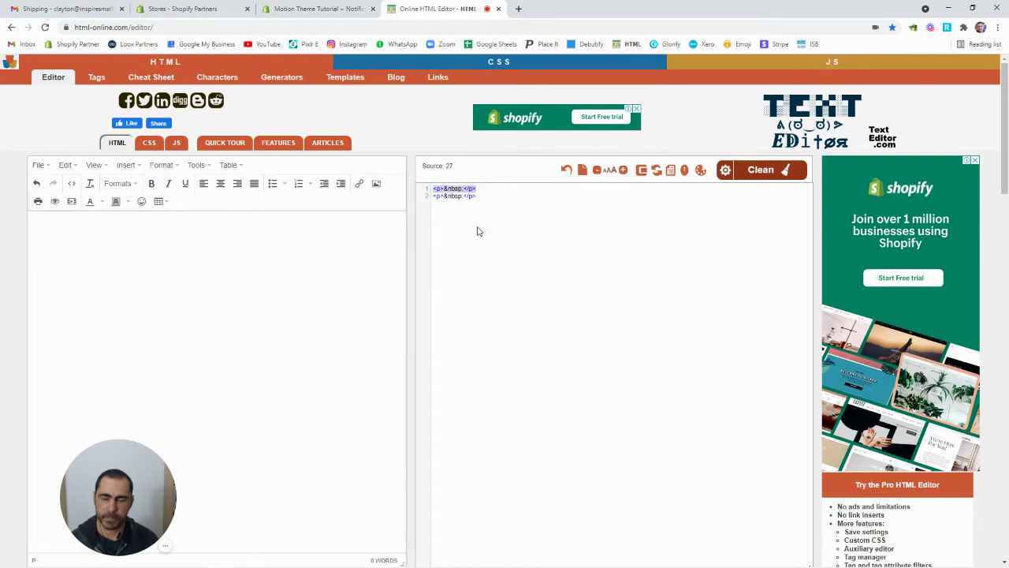
# Return to the Shopify order confirmation template and paste "<p>&nbsp;</p>" on the blank line above the local delivery delays sentence.
pyautogui.click(316, 9)
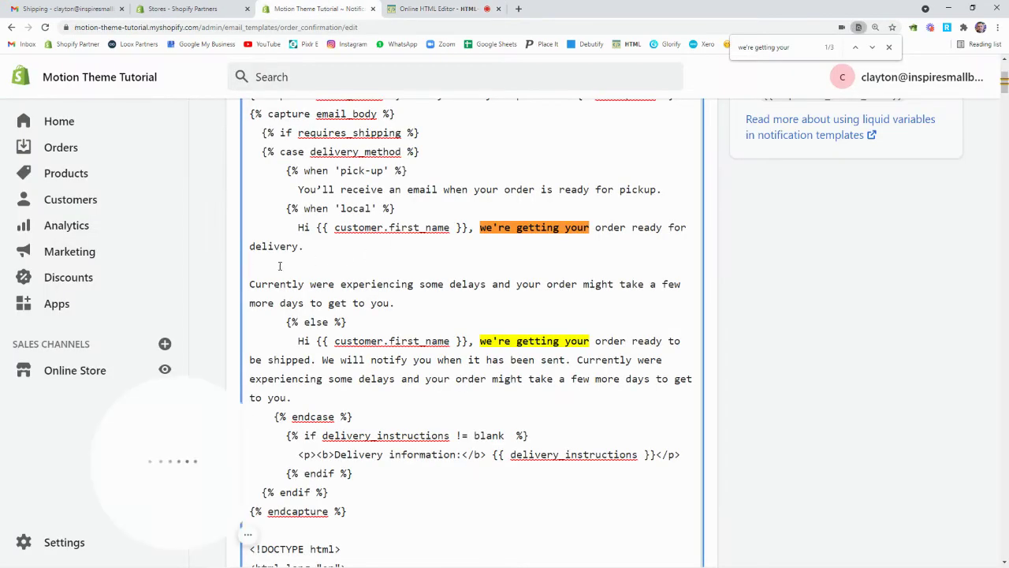
pyautogui.hotkey('ctrl', 'v')
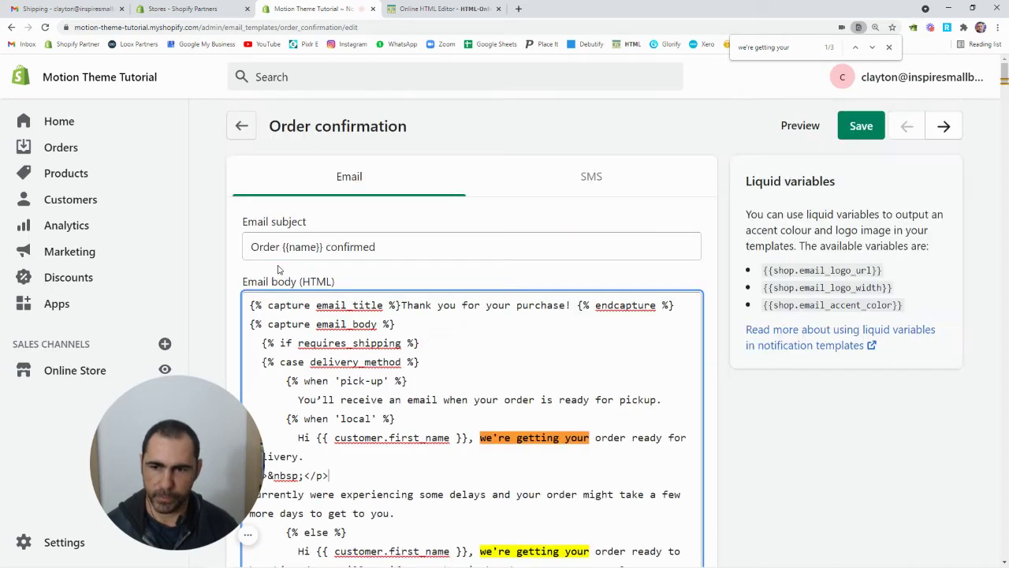
pyautogui.moveTo(352, 262); pyautogui.dragTo(236, 269)
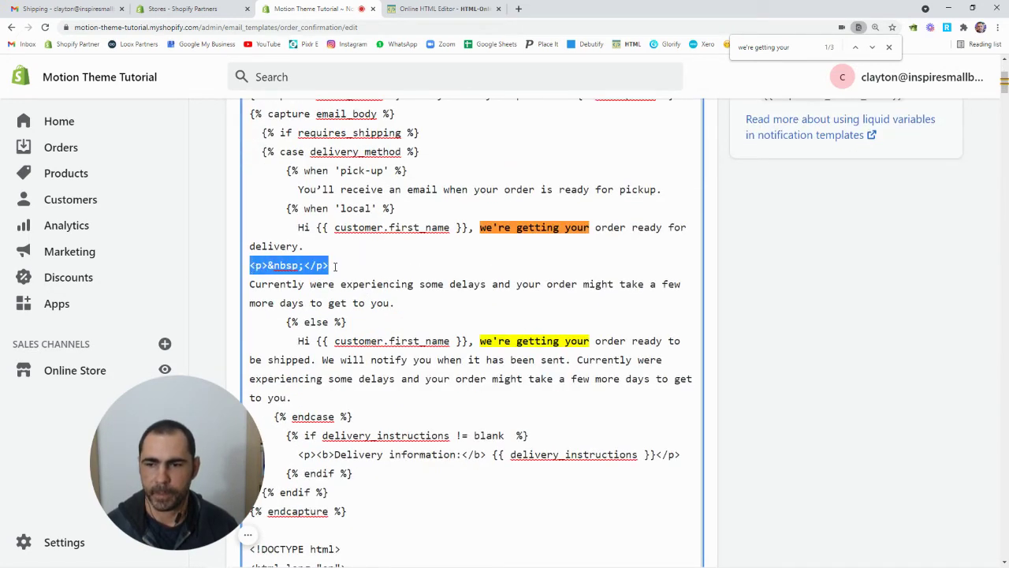
# Move the delays sentence in the shipping message onto its own line and paste "<p>&nbsp;</p>" on a line above it.
pyautogui.scroll(2, 749, 229)
pyautogui.scroll(-3, 390, 309)
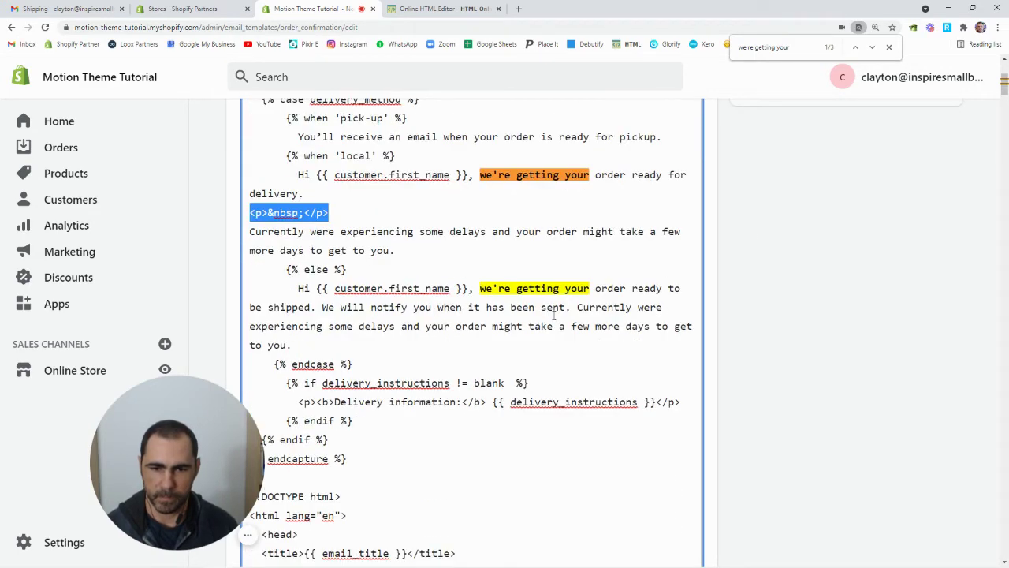
pyautogui.click(578, 307)
pyautogui.scroll(3, 443, 343)
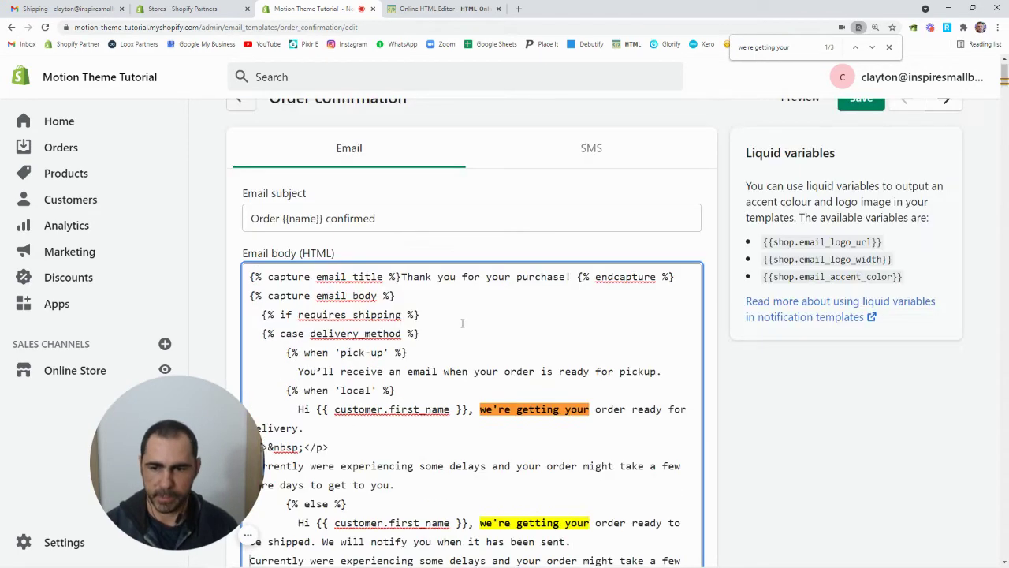
pyautogui.scroll(-3, 474, 314)
pyautogui.press('Return')
pyautogui.scroll(3, 441, 316)
pyautogui.scroll(-3, 409, 317)
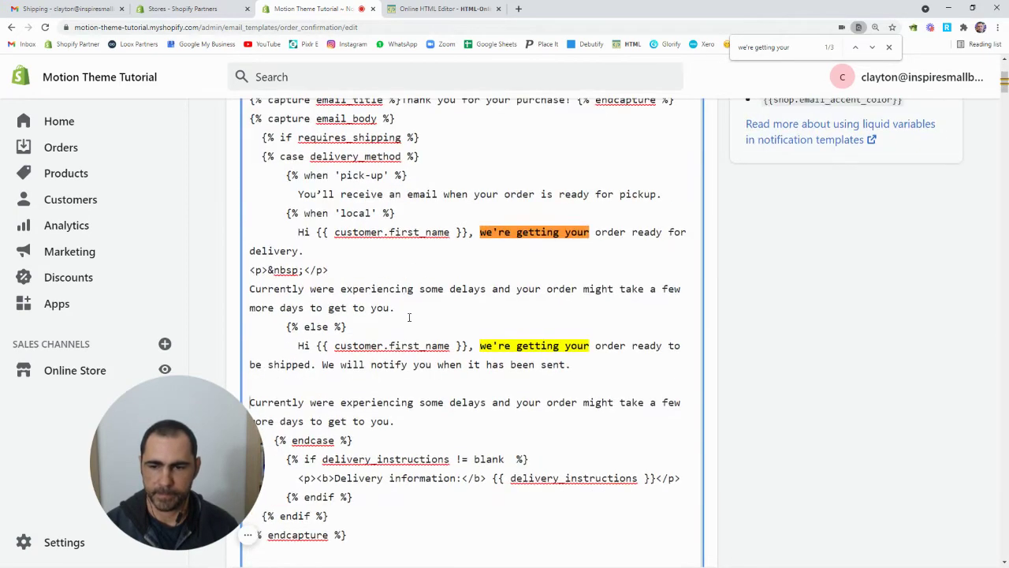
pyautogui.scroll(-2, 409, 317)
pyautogui.hotkey('ctrl', 'v')
pyautogui.scroll(3, 292, 304)
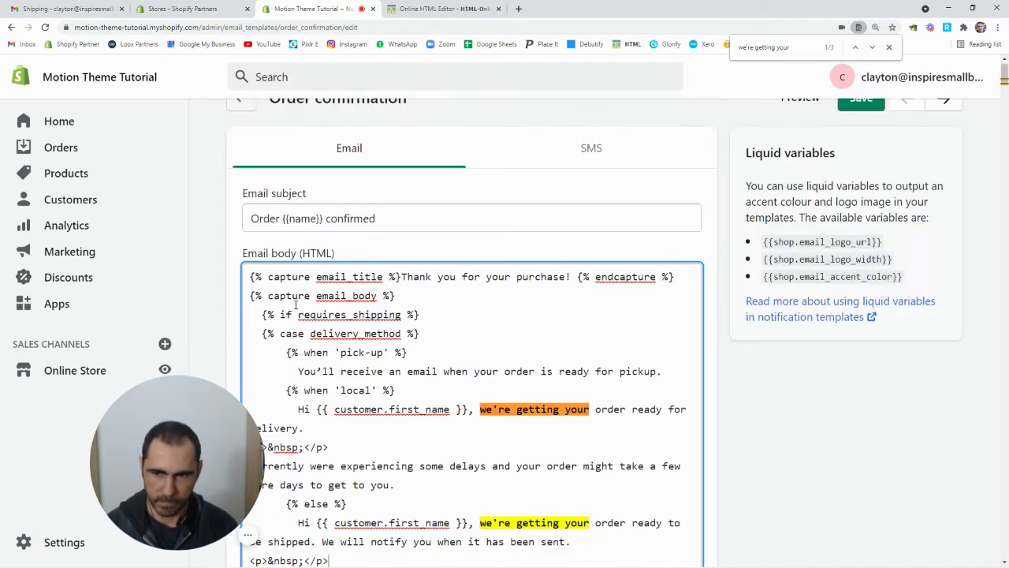
pyautogui.scroll(-2, 378, 306)
pyautogui.scroll(-2, 464, 307)
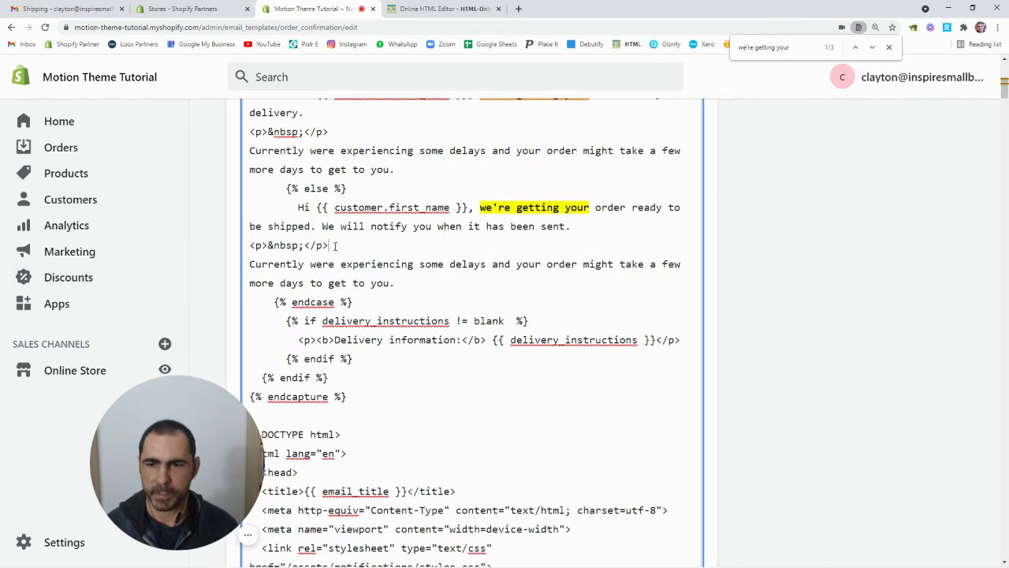
# Preview the order confirmation email, check the spacing and text colour of the delays sentence, and close the preview.
pyautogui.moveTo(335, 246); pyautogui.dragTo(250, 245)
pyautogui.scroll(1, 355, 185)
pyautogui.moveTo(331, 184); pyautogui.dragTo(250, 184)
pyautogui.scroll(5, 762, 276)
pyautogui.click(798, 129)
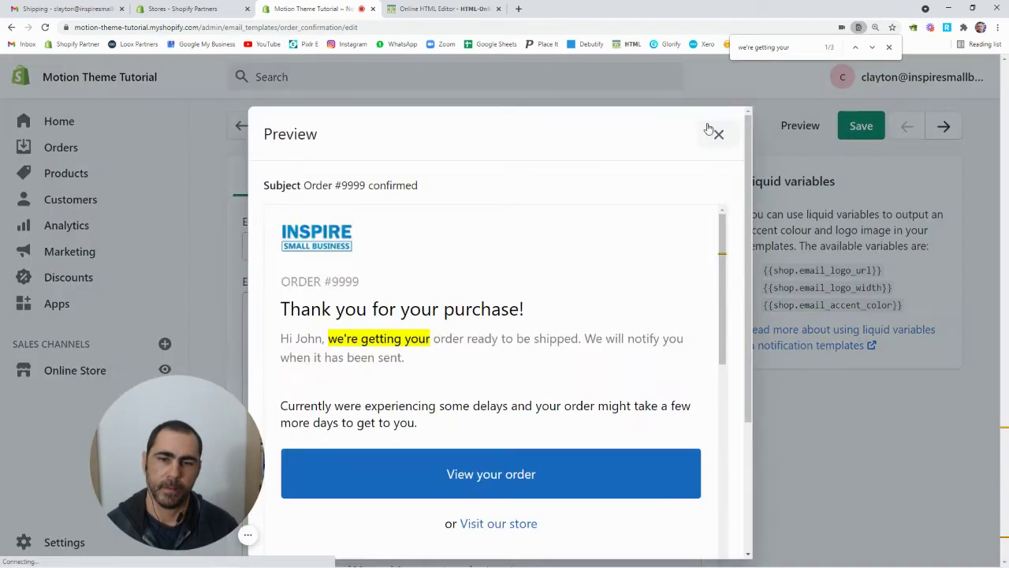
pyautogui.scroll(-1, 397, 333)
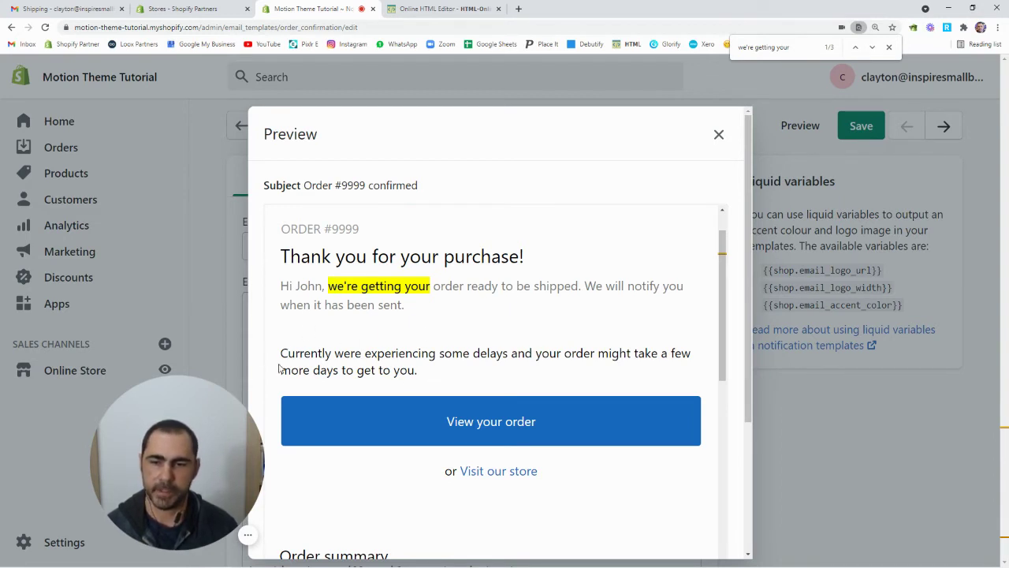
pyautogui.moveTo(281, 353)
pyautogui.mouseDown()
pyautogui.moveTo(363, 354)
pyautogui.moveTo(444, 371)
pyautogui.moveTo(291, 338)
pyautogui.mouseUp()
pyautogui.click(375, 330)
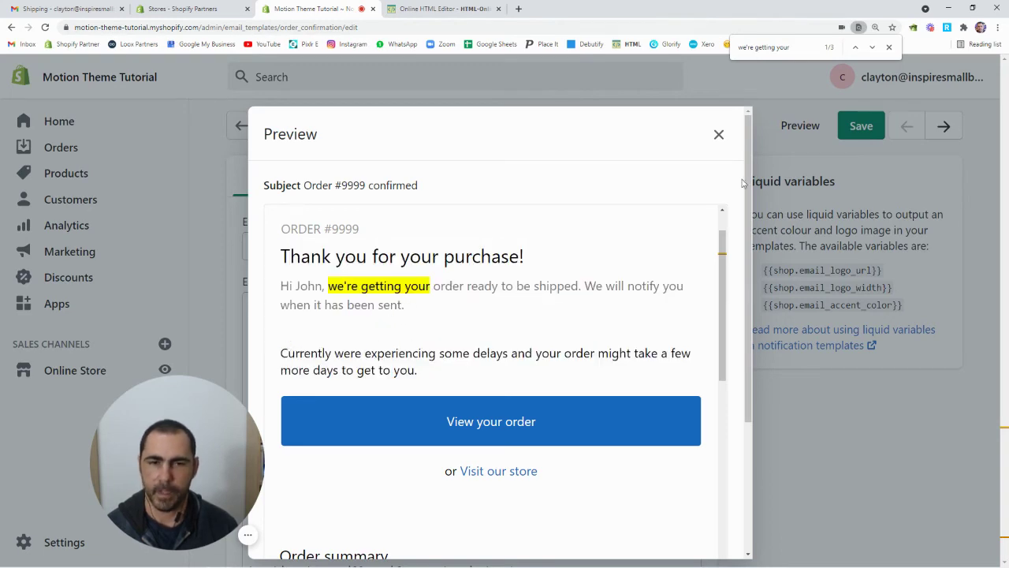
pyautogui.click(718, 135)
# Add a "<p>" tag at the start and end of the delays sentence in the local delivery message.
pyautogui.scroll(-1, 634, 306)
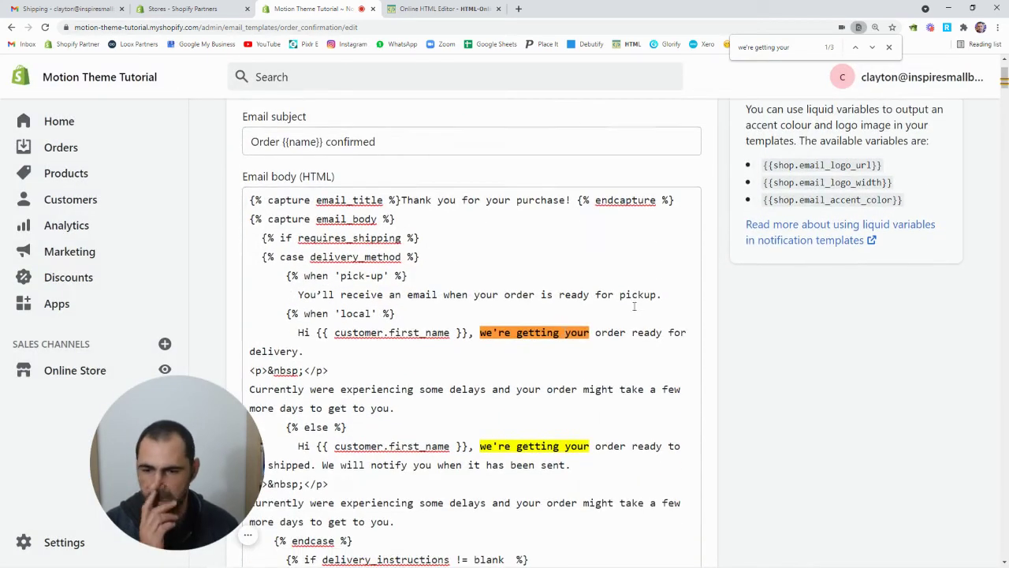
pyautogui.scroll(-1, 634, 307)
pyautogui.scroll(-2, 557, 321)
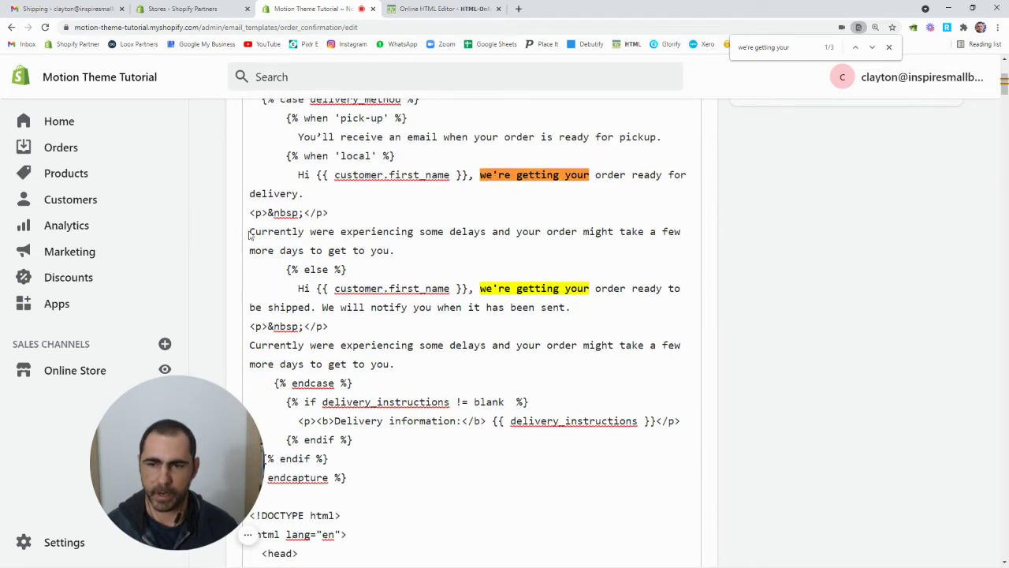
pyautogui.moveTo(249, 231); pyautogui.dragTo(299, 231)
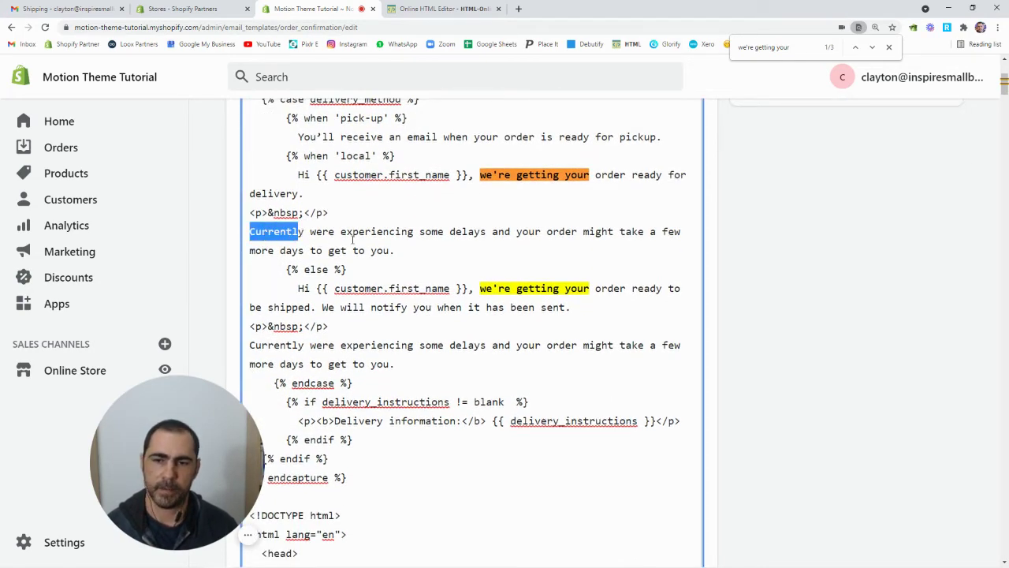
pyautogui.click(311, 231)
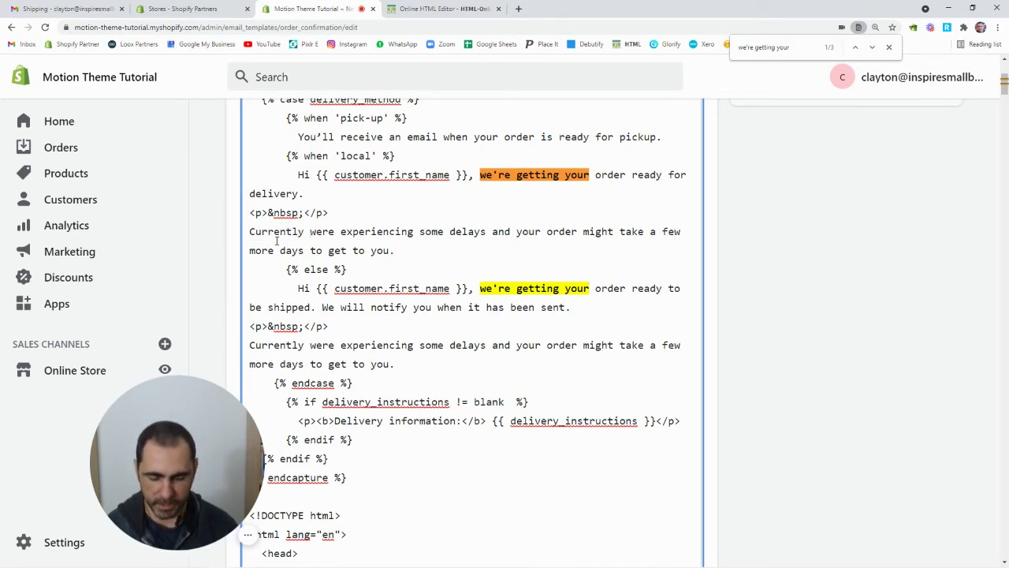
pyautogui.scroll(3, 276, 240)
pyautogui.write('C')
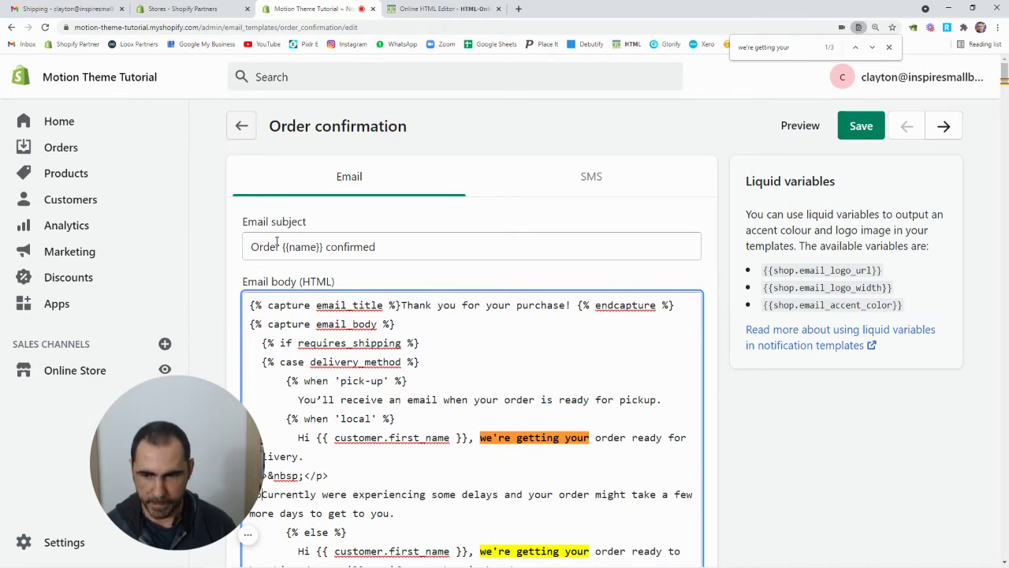
pyautogui.write('>')
pyautogui.scroll(-3, 295, 240)
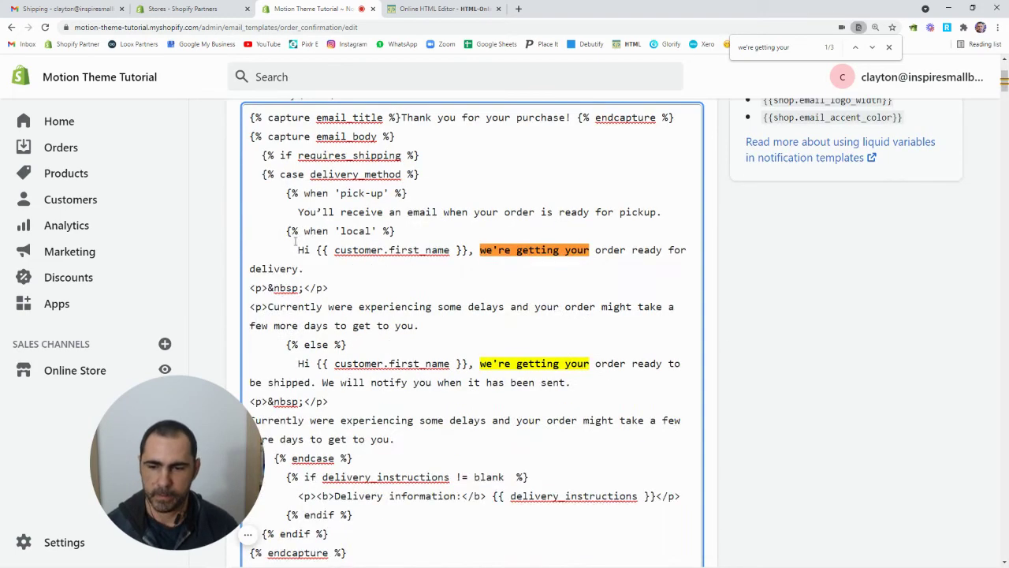
pyautogui.moveTo(268, 231); pyautogui.dragTo(248, 235)
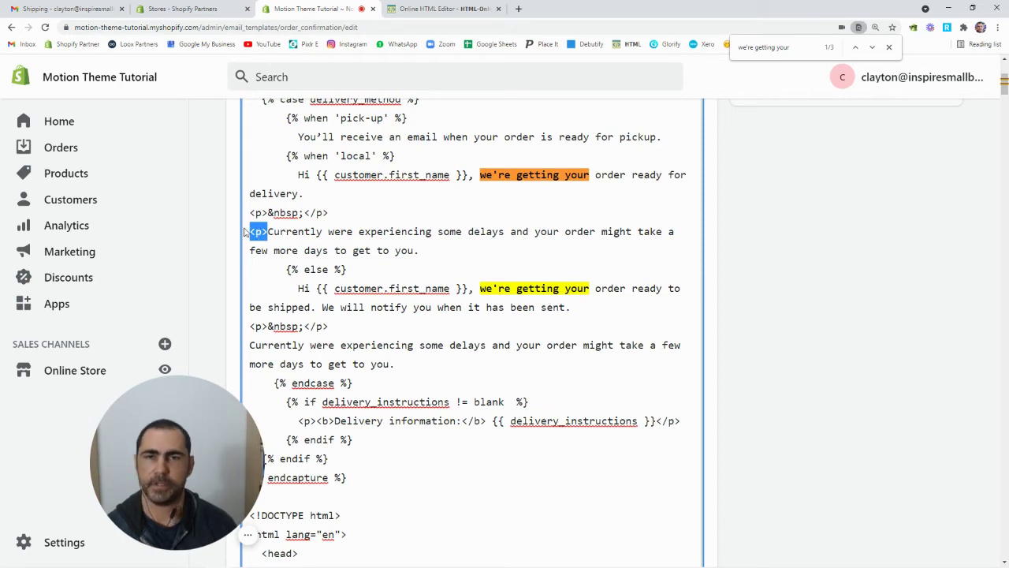
pyautogui.rightClick(264, 235)
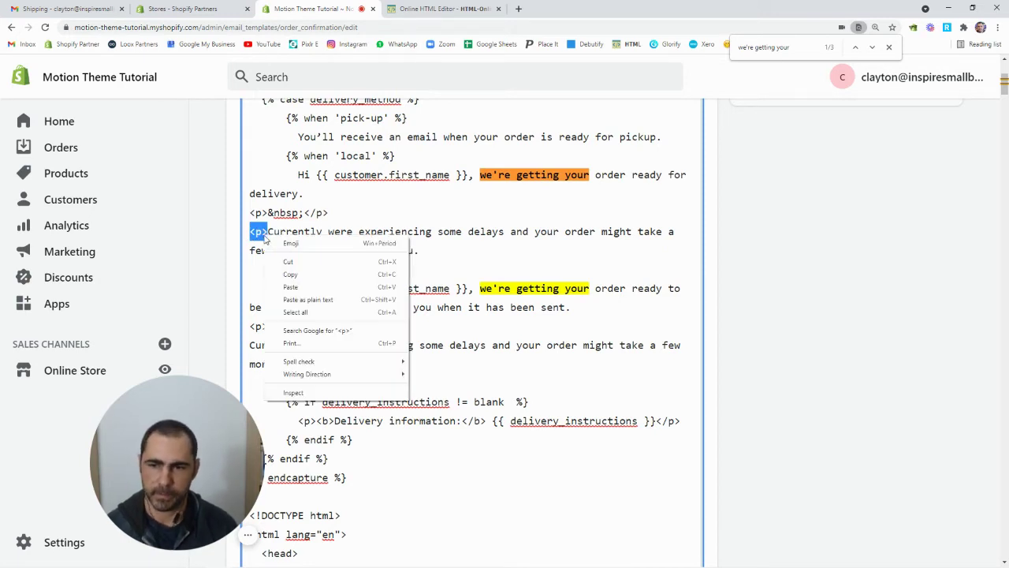
pyautogui.click(343, 269)
pyautogui.click(431, 251)
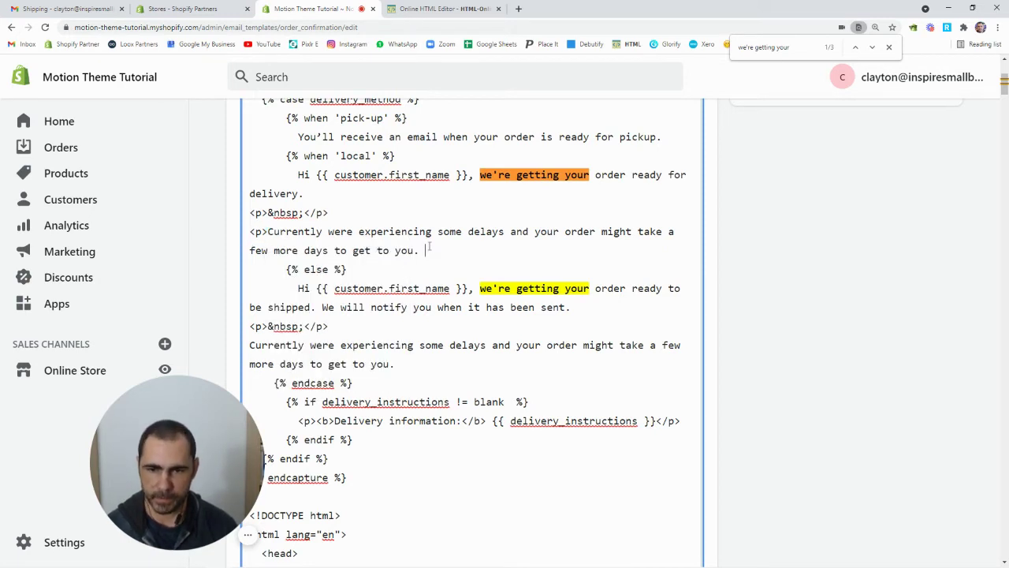
pyautogui.scroll(3, 429, 244)
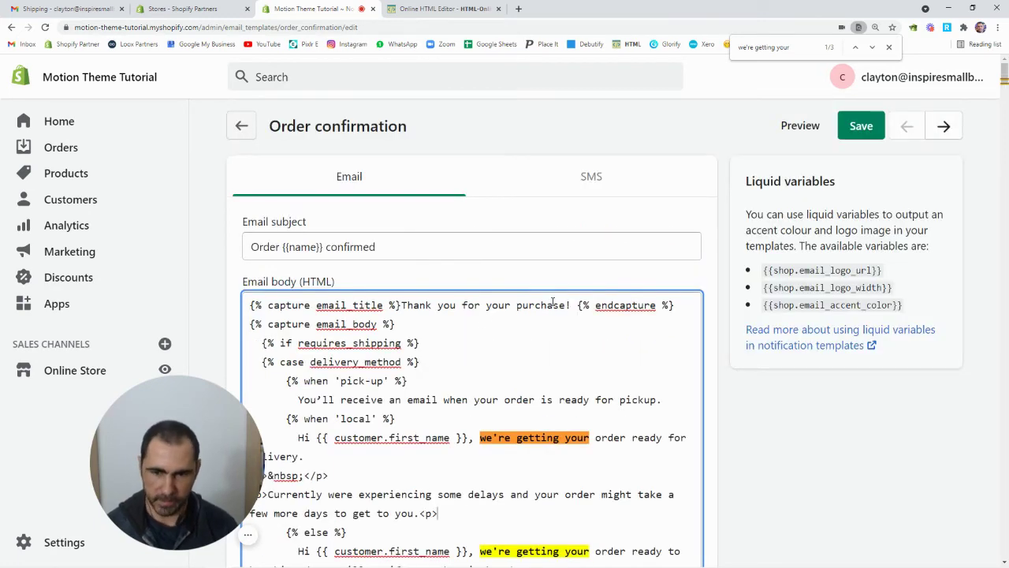
# Add a "<p>" tag at the start and end of the delays sentence in the shipping message.
pyautogui.scroll(-4, 552, 302)
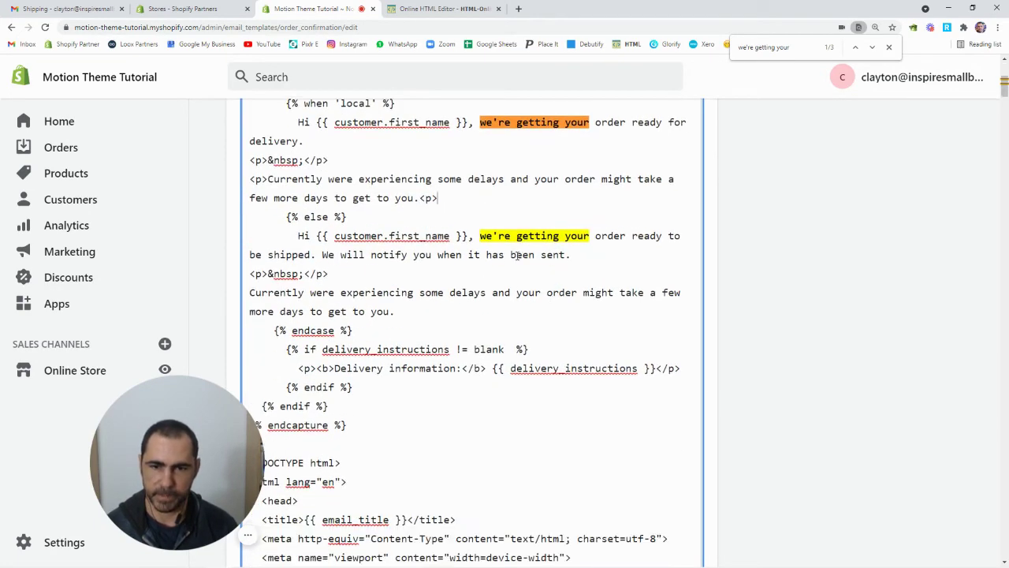
pyautogui.click(249, 293)
pyautogui.write('<p>')
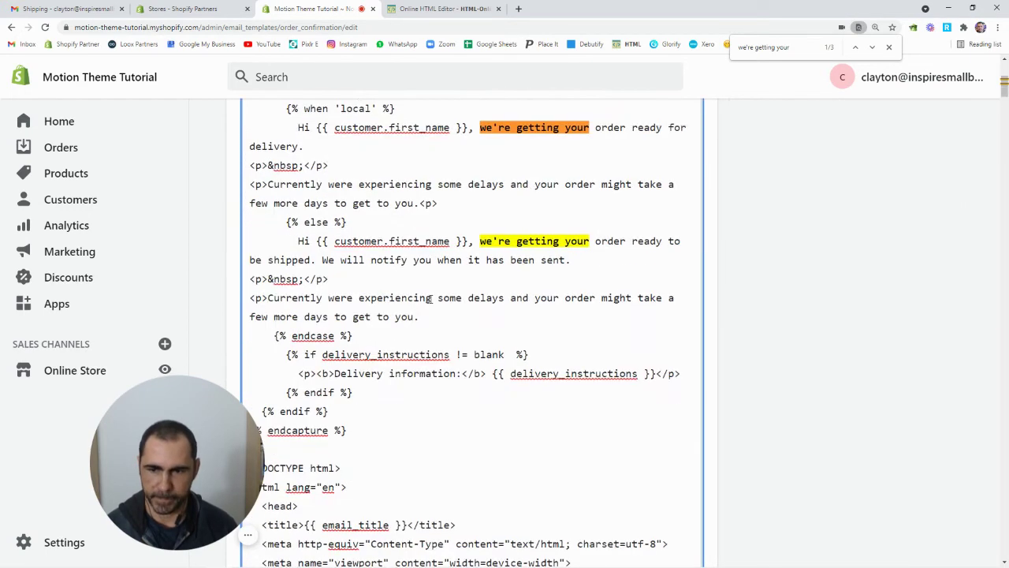
pyautogui.scroll(-1, 422, 282)
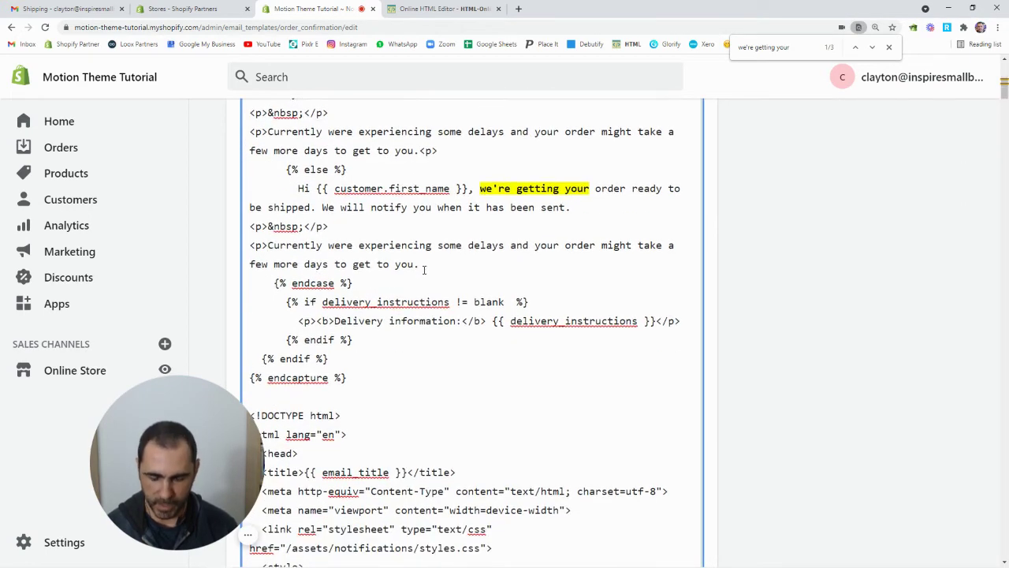
pyautogui.click(423, 269)
pyautogui.write('<p>')
pyautogui.scroll(-3, 469, 292)
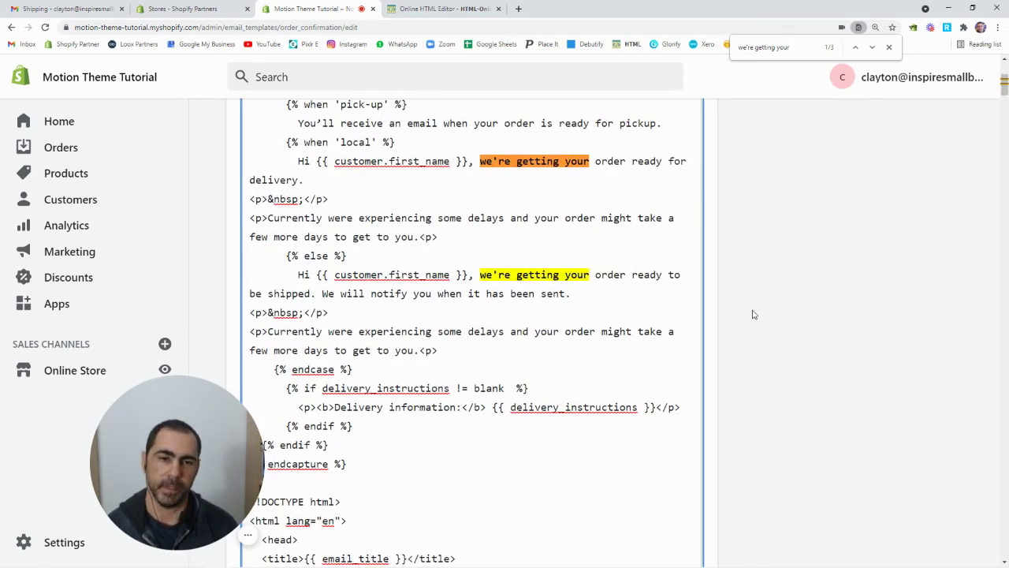
# Preview the order confirmation email again, check the text styling of the tagged delays sentence, and close the preview.
pyautogui.scroll(5, 753, 315)
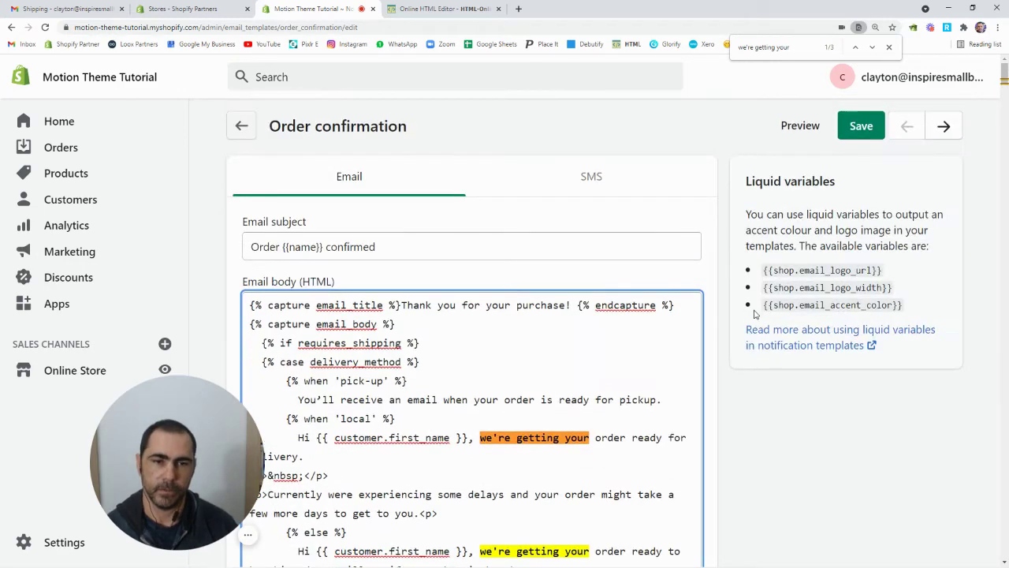
pyautogui.click(801, 128)
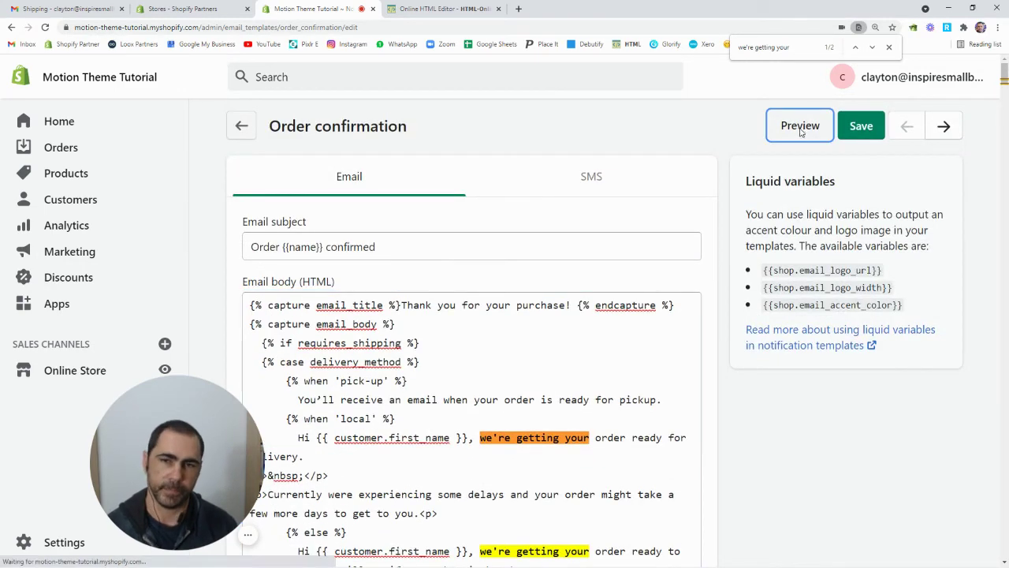
pyautogui.scroll(-1, 409, 316)
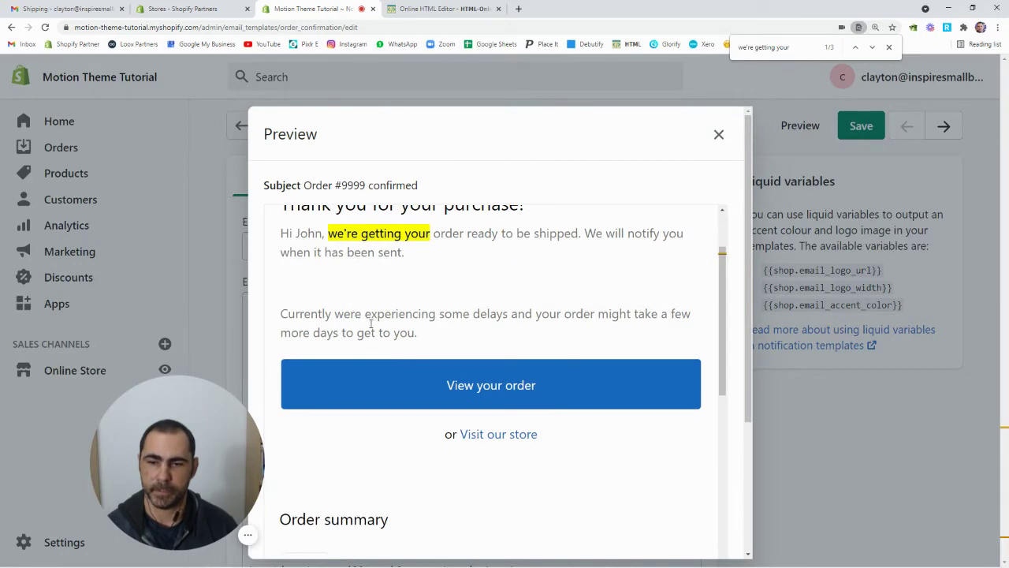
pyautogui.moveTo(430, 338); pyautogui.dragTo(288, 318)
pyautogui.click(428, 333)
pyautogui.moveTo(428, 334); pyautogui.dragTo(284, 318)
pyautogui.click(717, 135)
# Copy the tagged local delivery delays sentence and replace all source code in the online HTML editor with it.
pyautogui.scroll(-3, 424, 362)
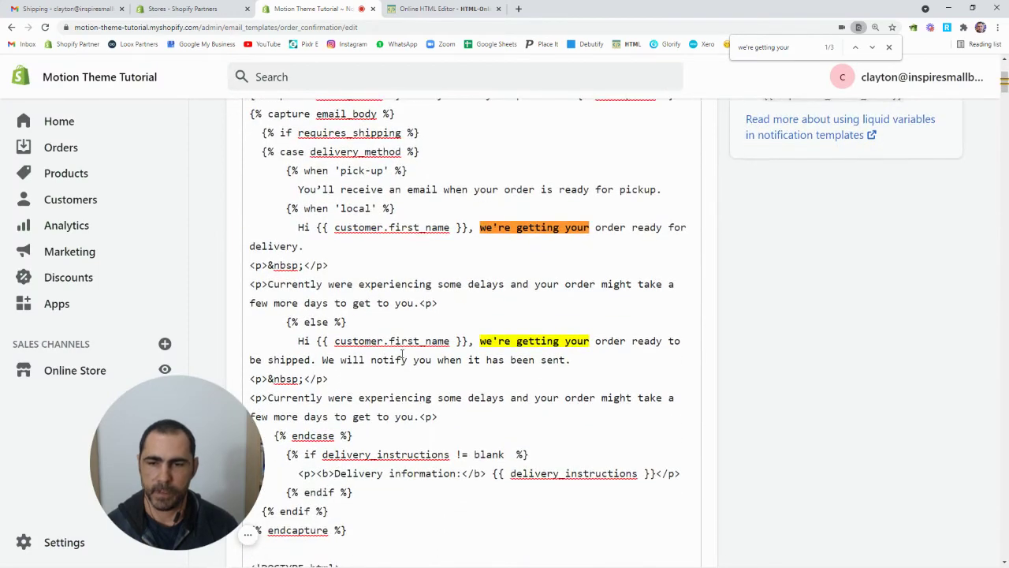
pyautogui.moveTo(442, 303); pyautogui.dragTo(253, 285)
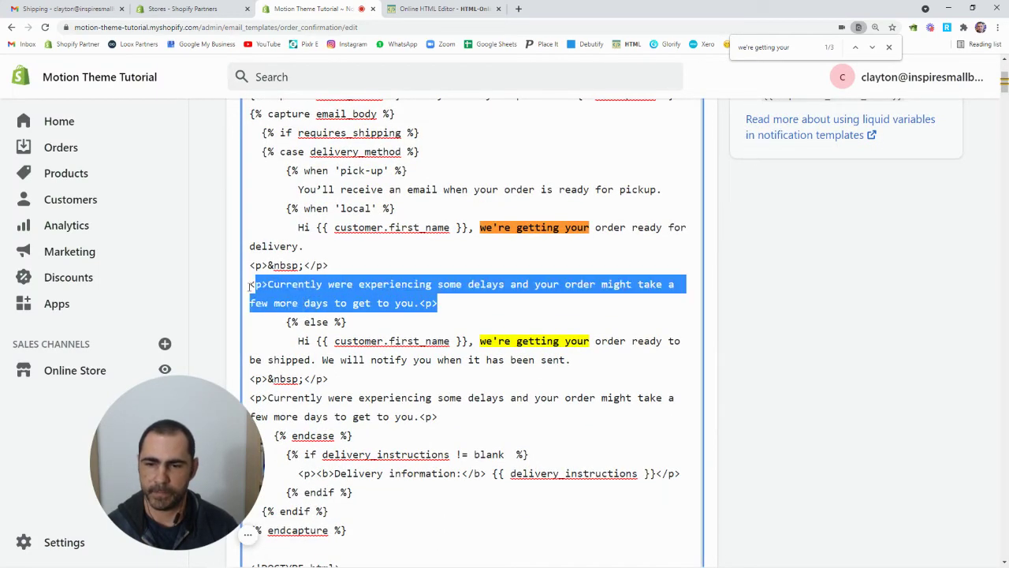
pyautogui.rightClick(366, 290)
pyautogui.click(395, 319)
pyautogui.click(455, 6)
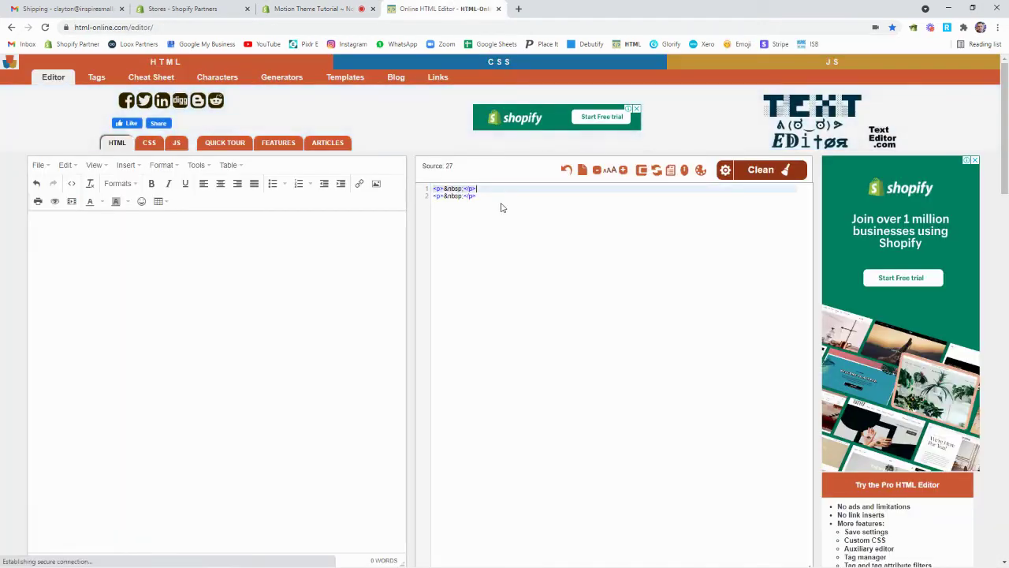
pyautogui.click(471, 208)
pyautogui.hotkey('ctrl', 'a')
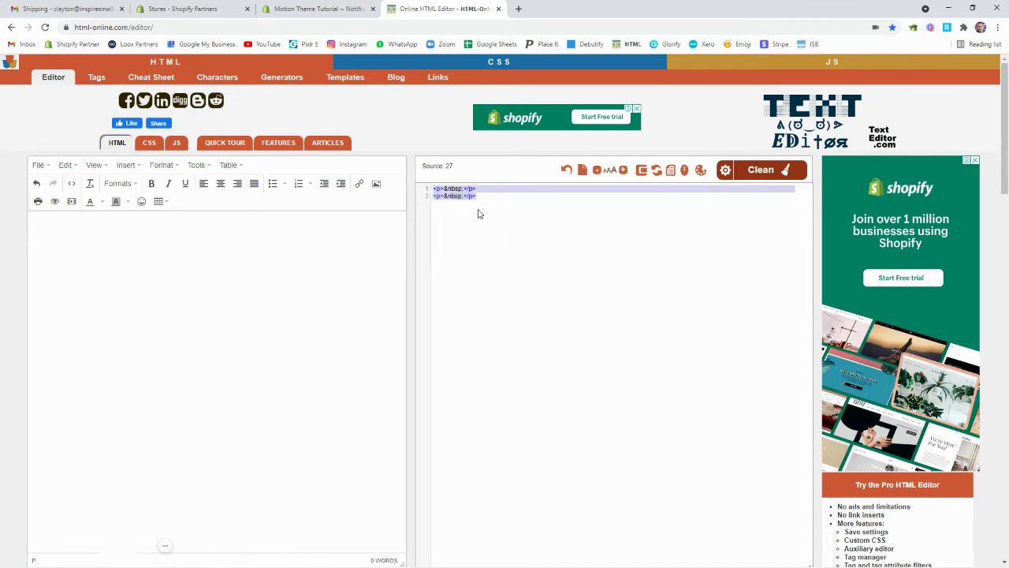
pyautogui.hotkey('ctrl', 'v')
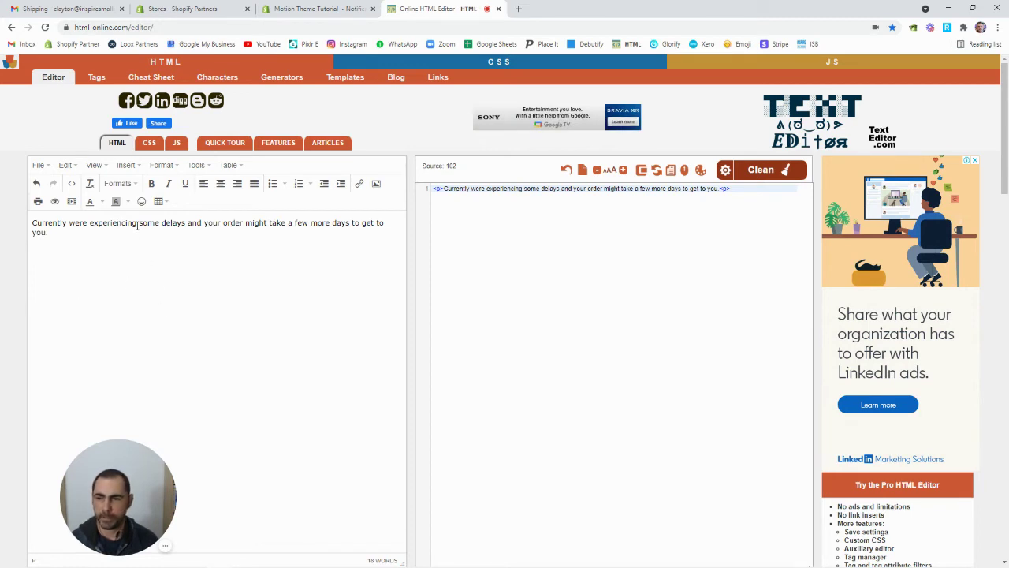
# Make the word "Currently" bold and underlined in the online HTML editor's visual text.
pyautogui.moveTo(67, 226)
pyautogui.mouseDown()
pyautogui.moveTo(37, 224)
pyautogui.moveTo(72, 224)
pyautogui.mouseUp()
pyautogui.click(151, 183)
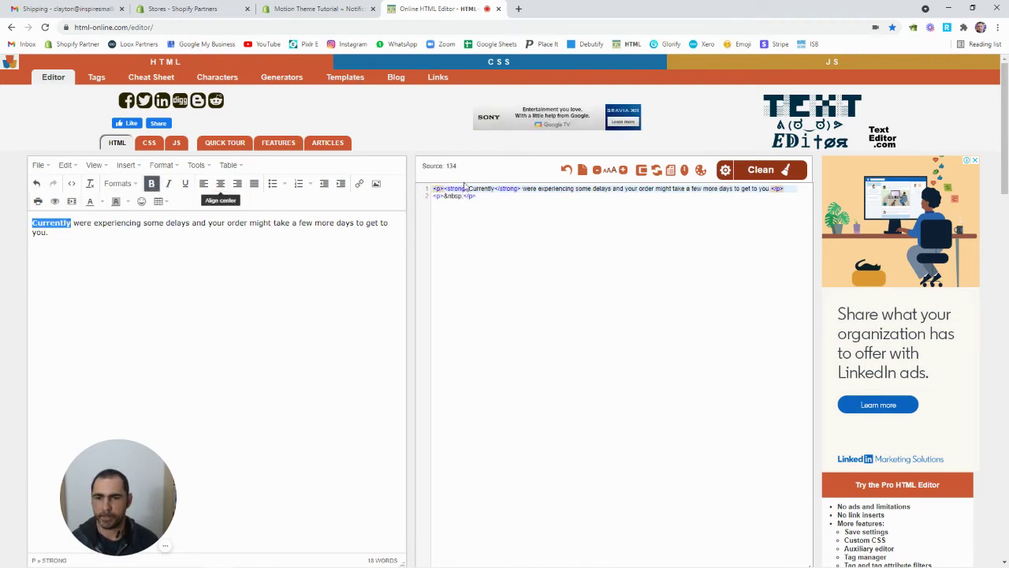
pyautogui.click(186, 183)
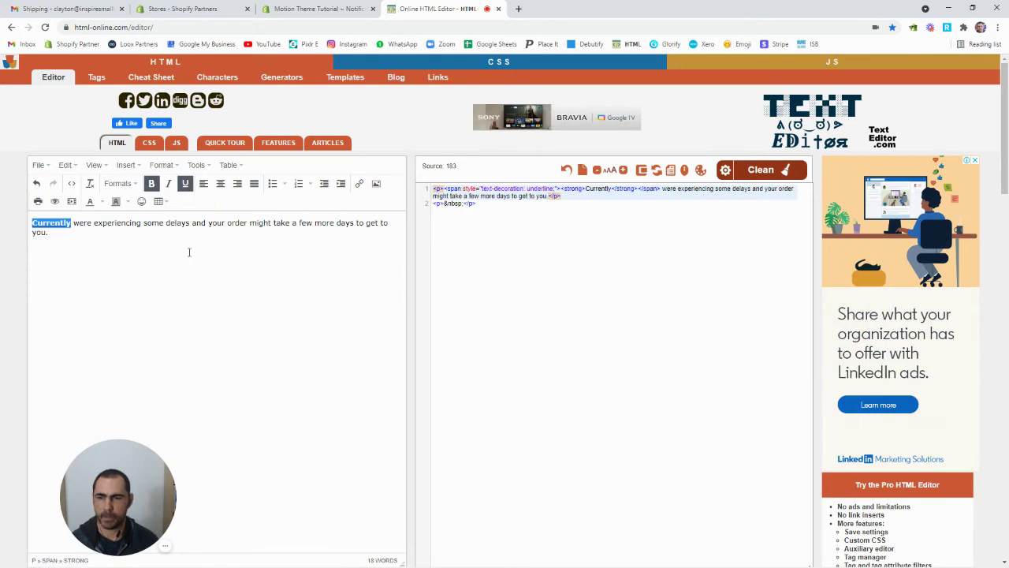
# Copy all the generated source code from the online HTML editor and replace the local delivery delays sentence in the order confirmation template with it.
pyautogui.moveTo(520, 206); pyautogui.dragTo(436, 186)
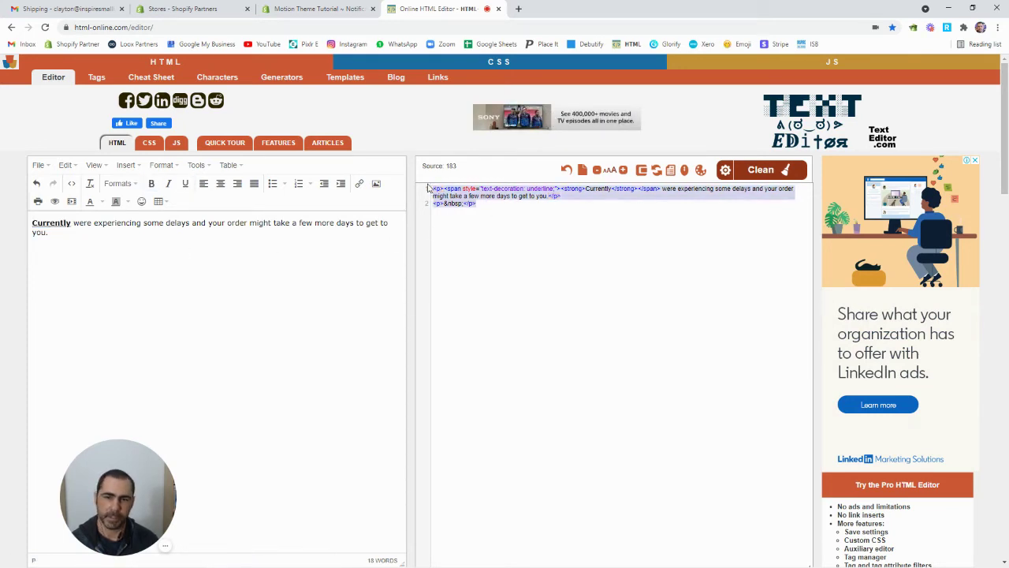
pyautogui.rightClick(453, 187)
pyautogui.click(486, 228)
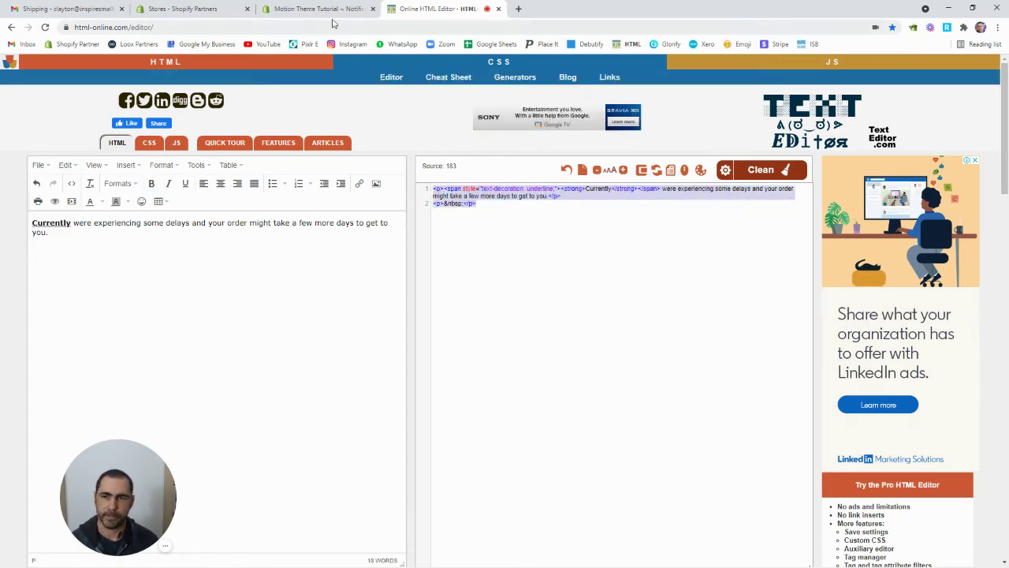
pyautogui.click(306, 9)
pyautogui.click(358, 286)
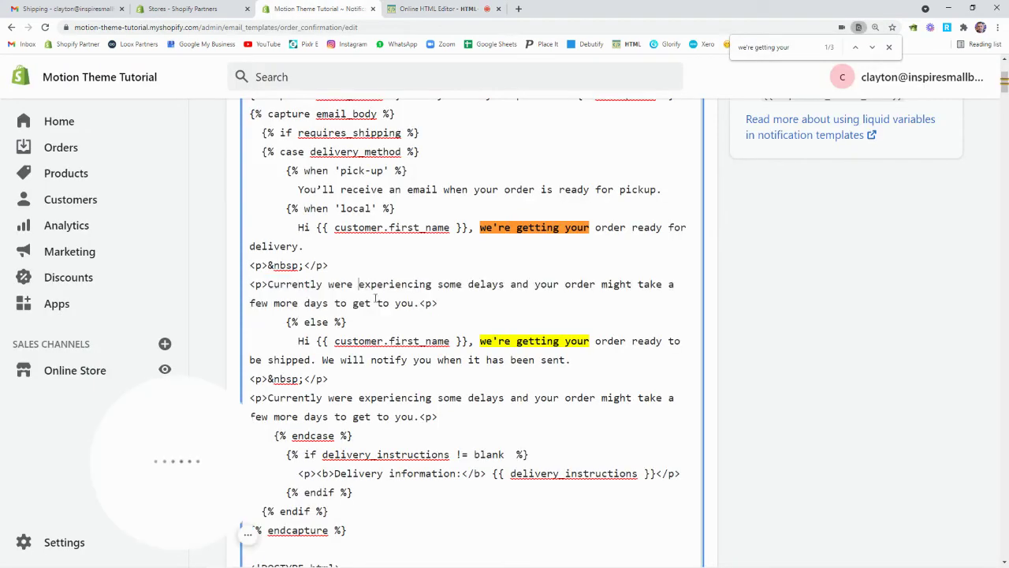
pyautogui.moveTo(440, 303); pyautogui.dragTo(250, 284)
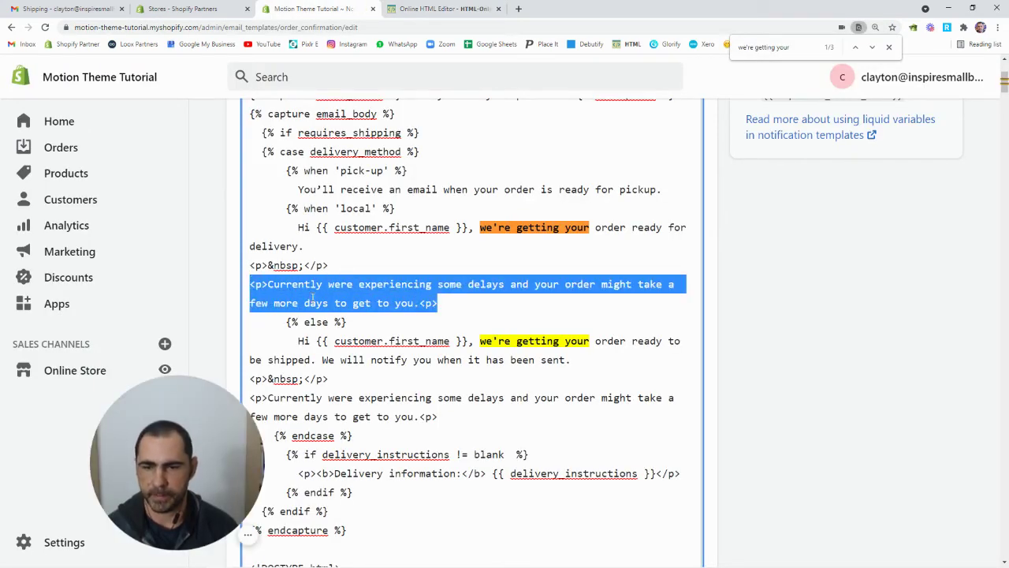
pyautogui.hotkey('ctrl', 'v')
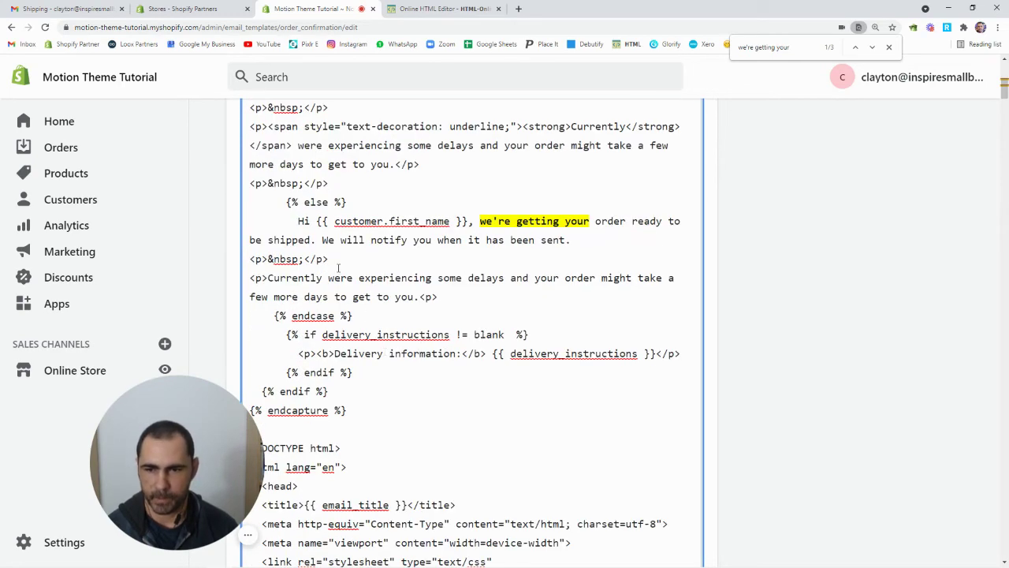
# Replace the delays sentence in the shipping message with the same copied HTML code.
pyautogui.scroll(-1, 339, 268)
pyautogui.moveTo(447, 245); pyautogui.dragTo(251, 227)
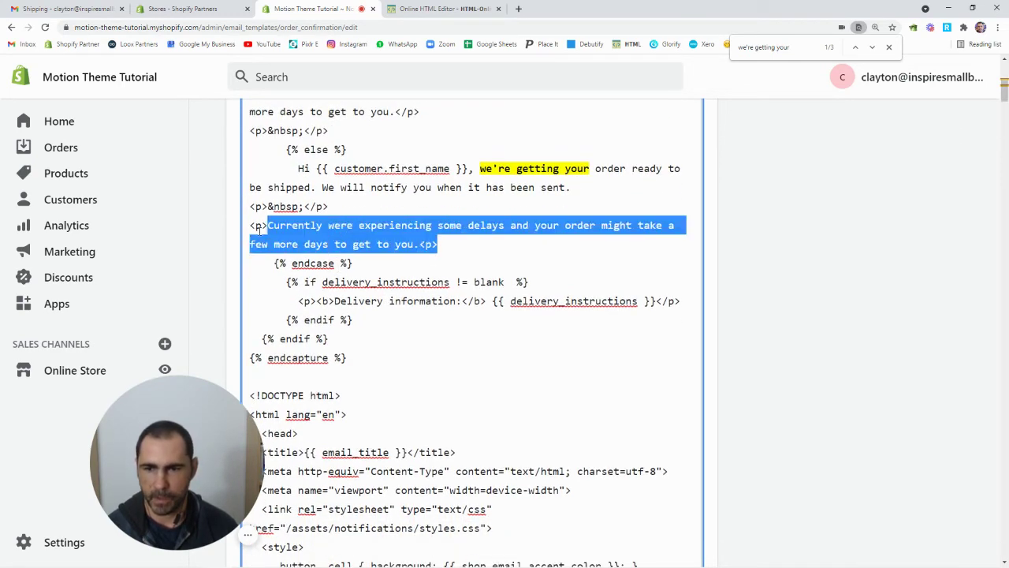
pyautogui.hotkey('ctrl', 'v')
# Preview the order confirmation email, check the bold underlined "Currently" and the spacing around the delays sentence, and close the preview.
pyautogui.scroll(5, 547, 331)
pyautogui.click(794, 126)
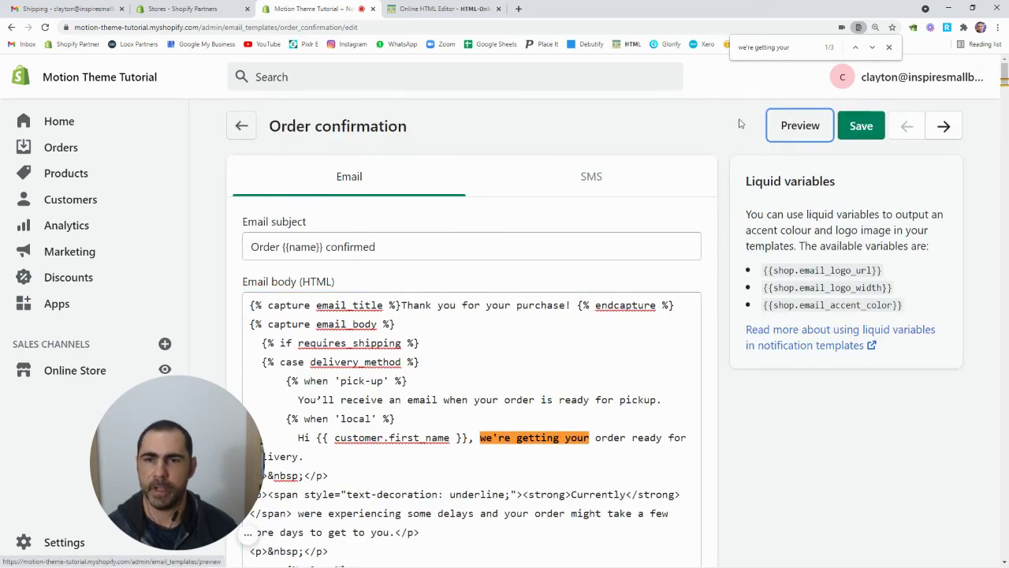
pyautogui.scroll(-3, 462, 250)
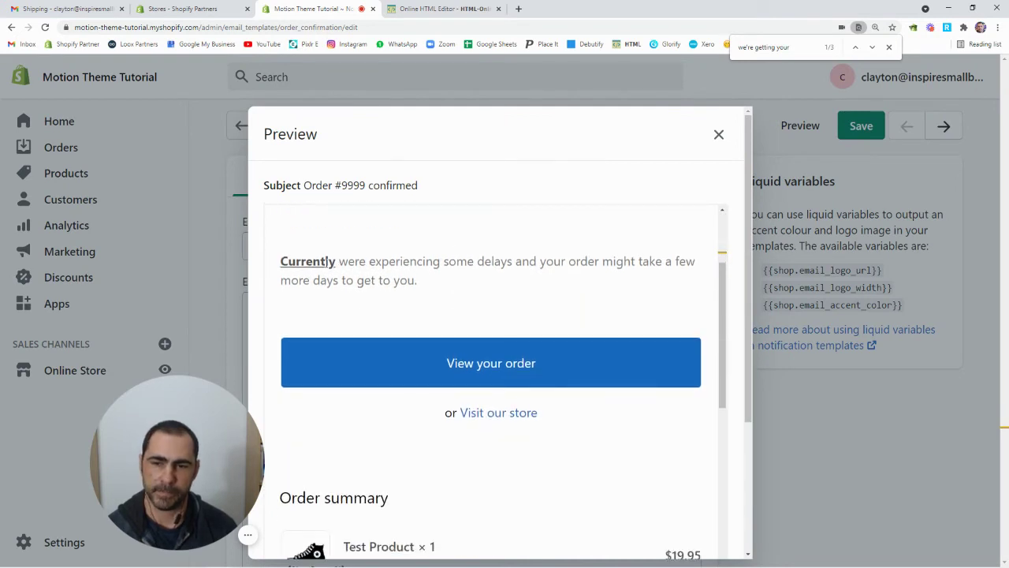
pyautogui.scroll(2, 408, 266)
pyautogui.scroll(-1, 486, 341)
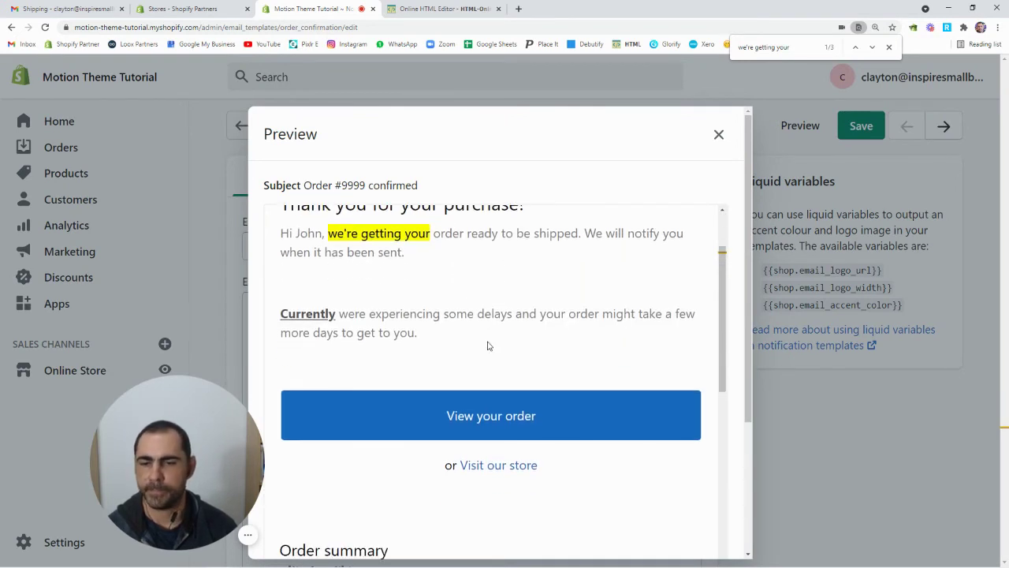
pyautogui.click(718, 134)
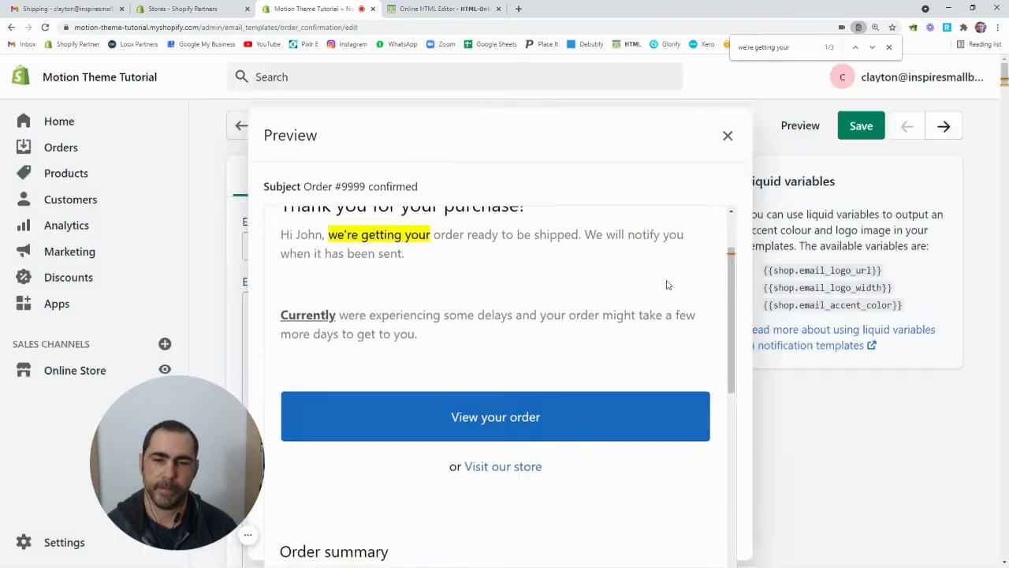
# Look over the edited email body code and save the order confirmation template.
pyautogui.scroll(-12, 603, 400)
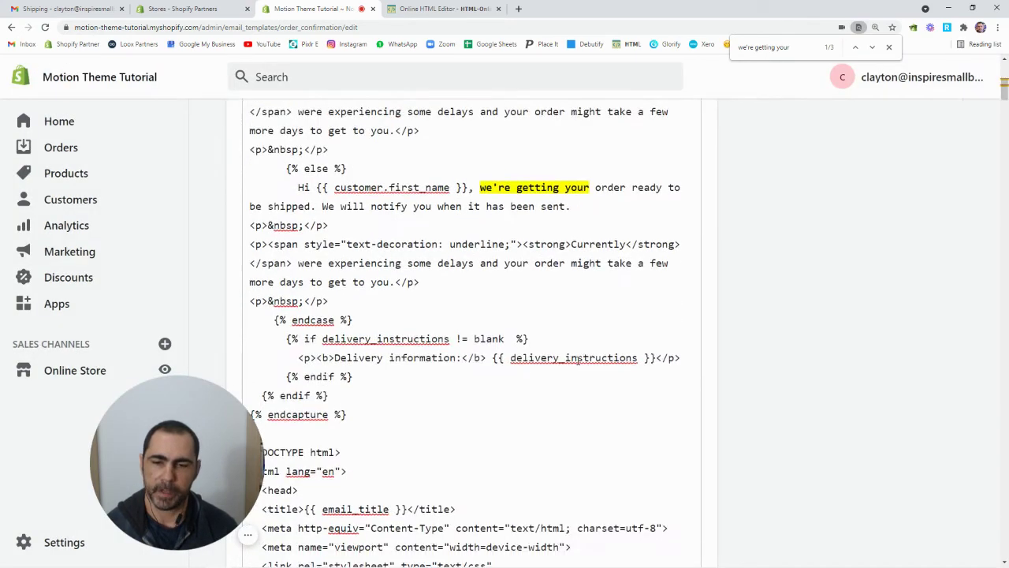
pyautogui.scroll(-10, 432, 361)
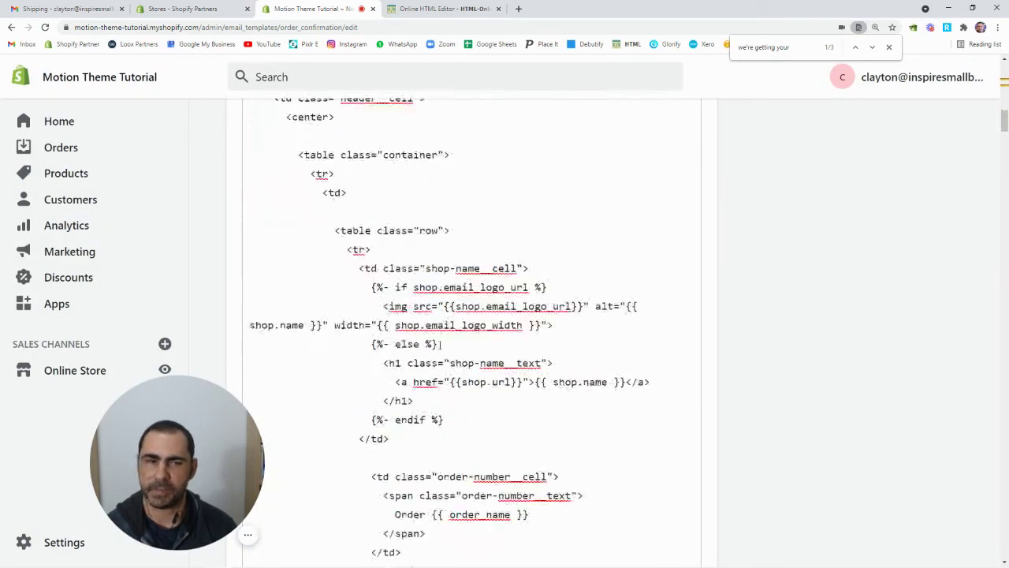
pyautogui.scroll(20, 441, 345)
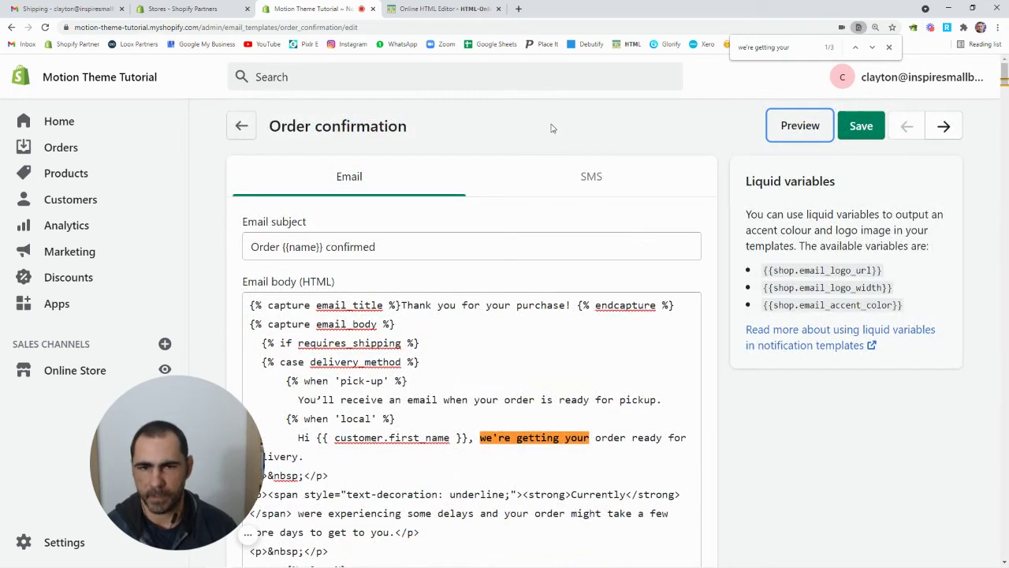
pyautogui.click(863, 128)
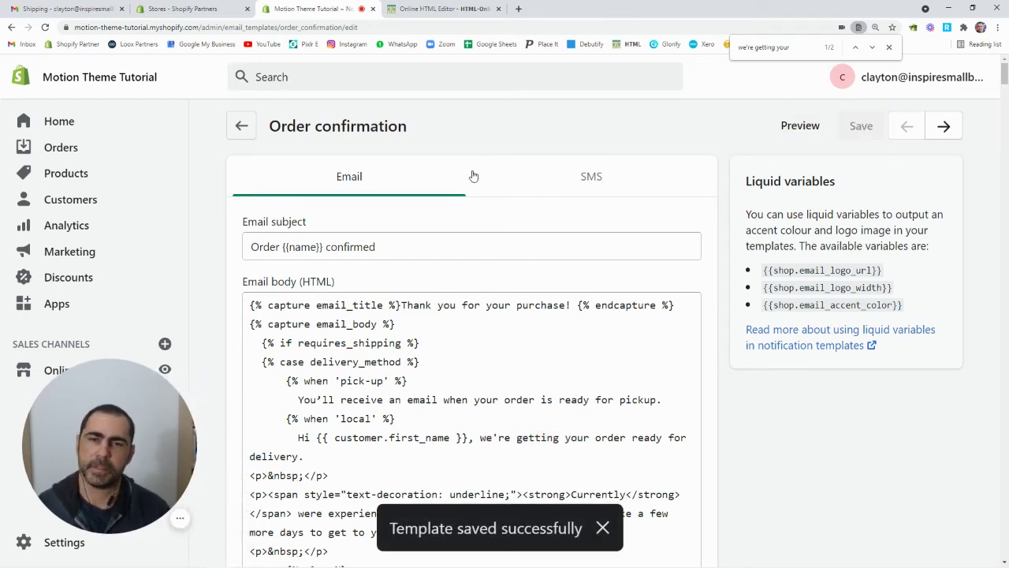
# Review the saved template code down to its end, preview the full email including the order summary, and close the preview.
pyautogui.scroll(-10, 551, 198)
pyautogui.scroll(-5, 862, 250)
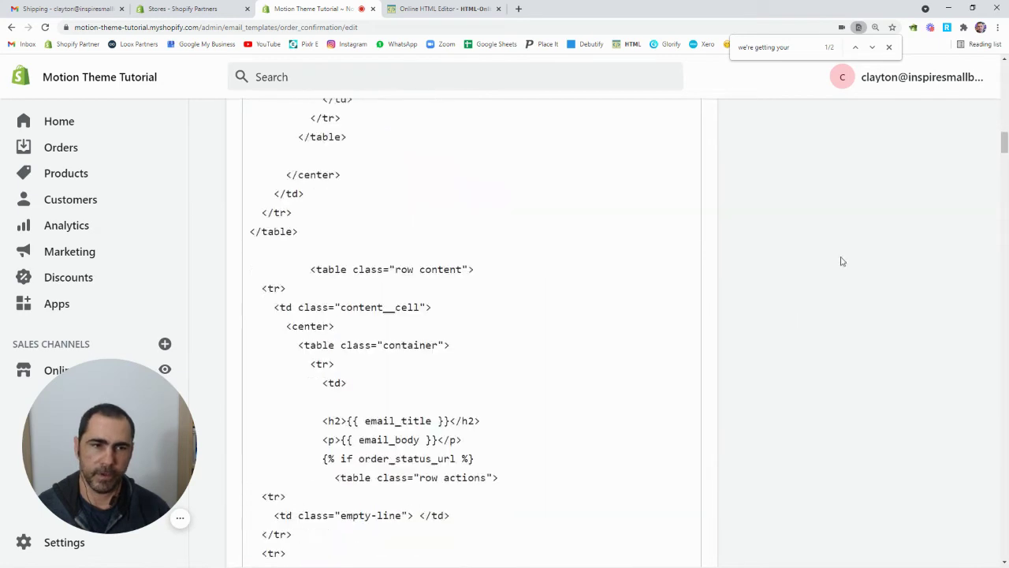
pyautogui.moveTo(1005, 149); pyautogui.dragTo(1004, 544)
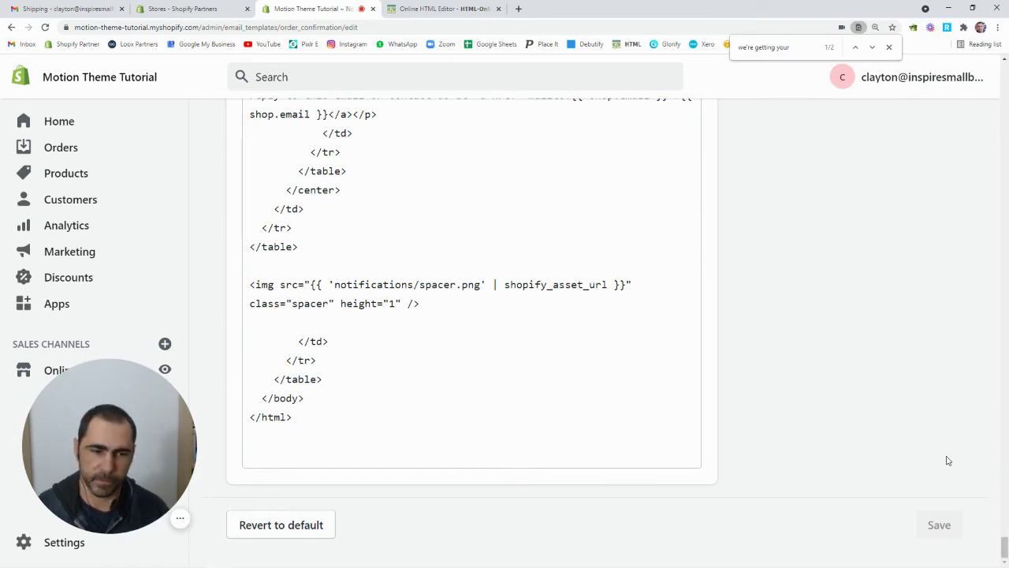
pyautogui.moveTo(1004, 544); pyautogui.dragTo(1006, 57)
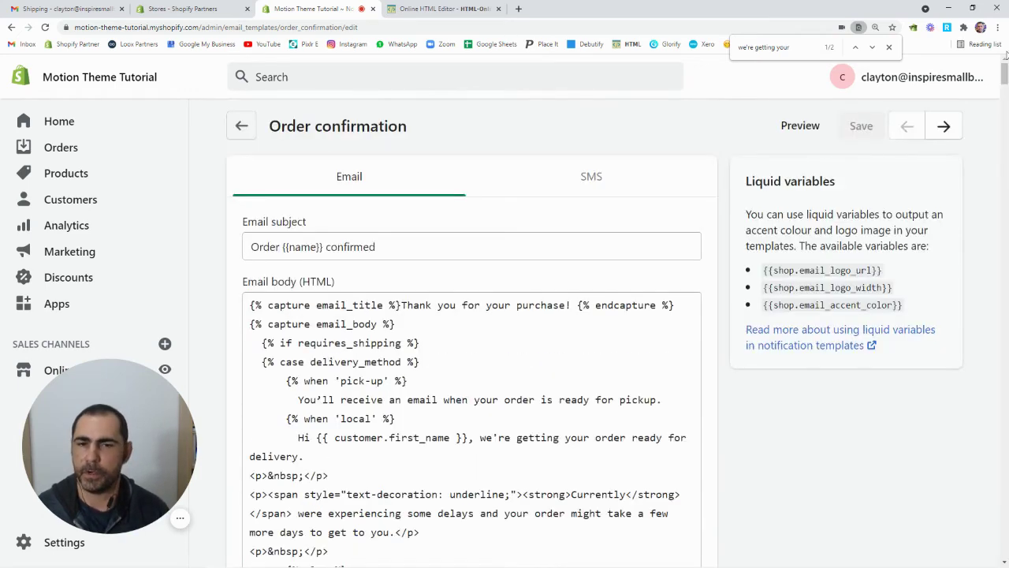
pyautogui.click(800, 128)
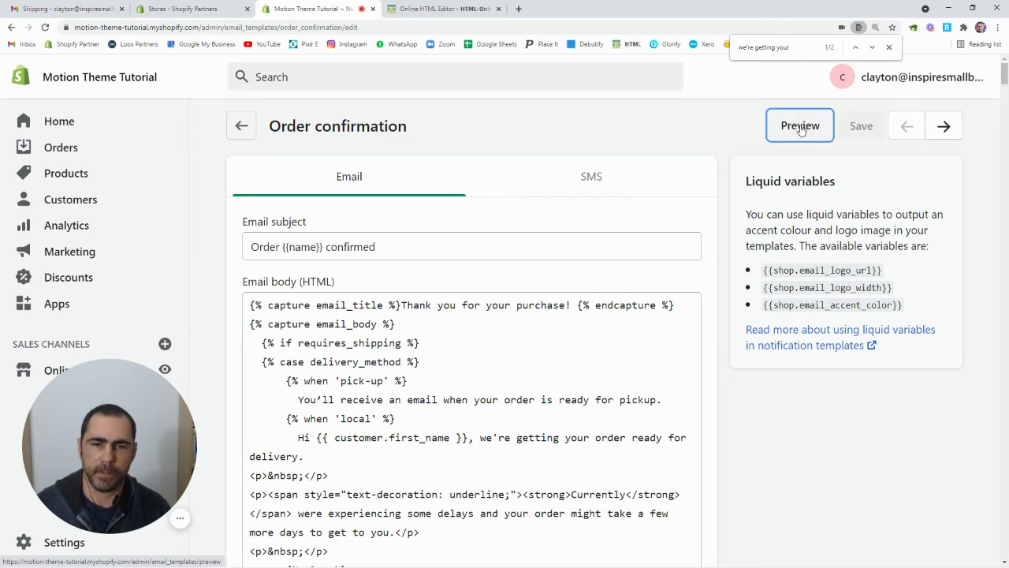
pyautogui.scroll(-5, 669, 267)
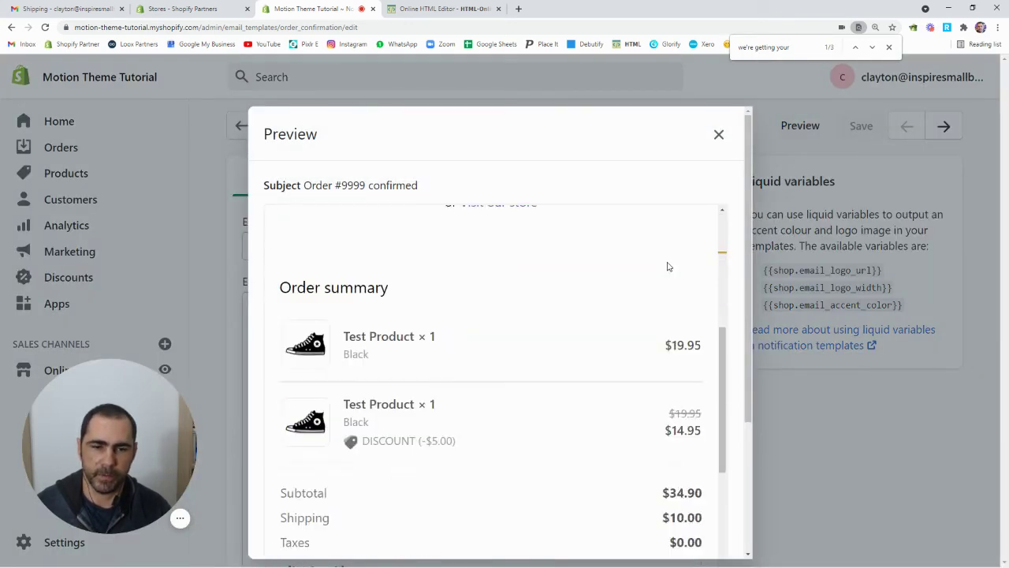
pyautogui.scroll(-3, 676, 274)
pyautogui.scroll(10, 681, 278)
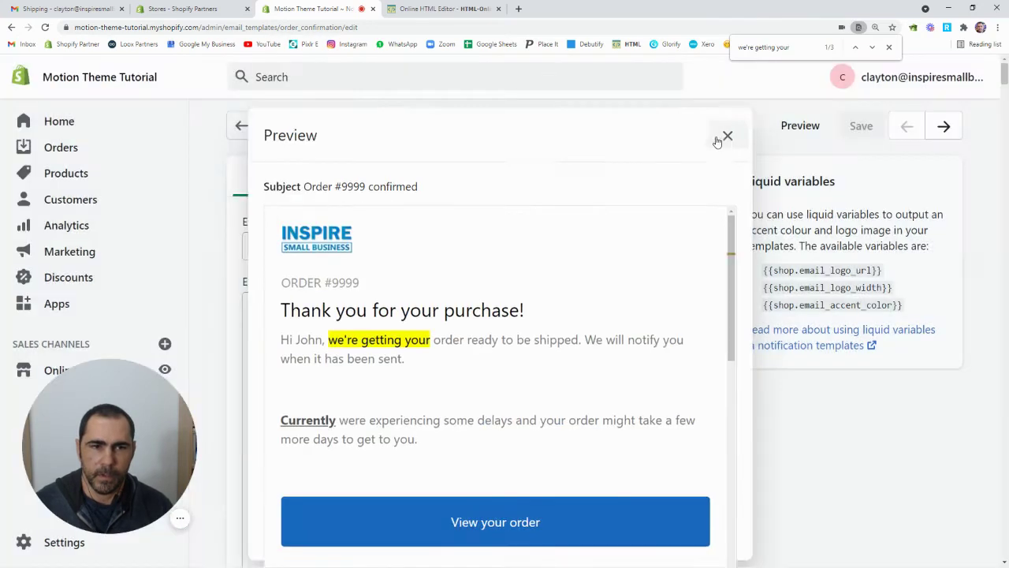
pyautogui.click(719, 135)
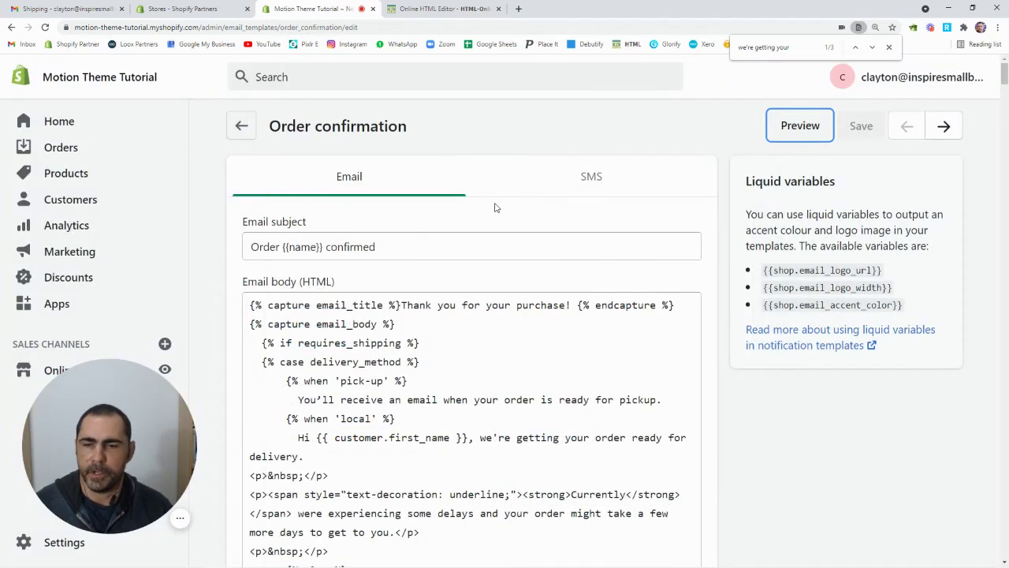
# Return to the notifications list and look through the order, shipping, email marketing and staff notification sections.
pyautogui.click(241, 126)
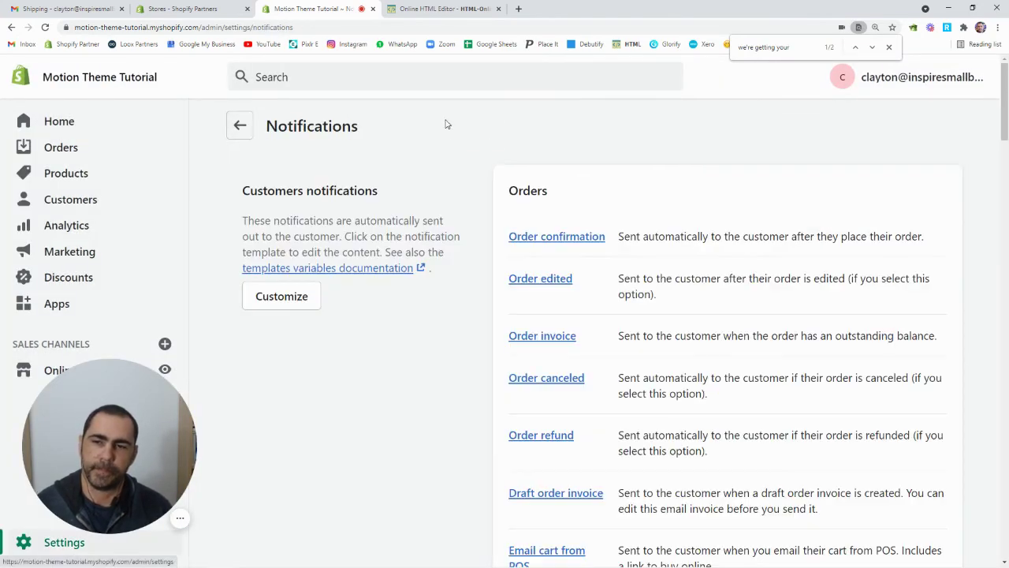
pyautogui.scroll(-1, 556, 236)
pyautogui.scroll(2, 552, 315)
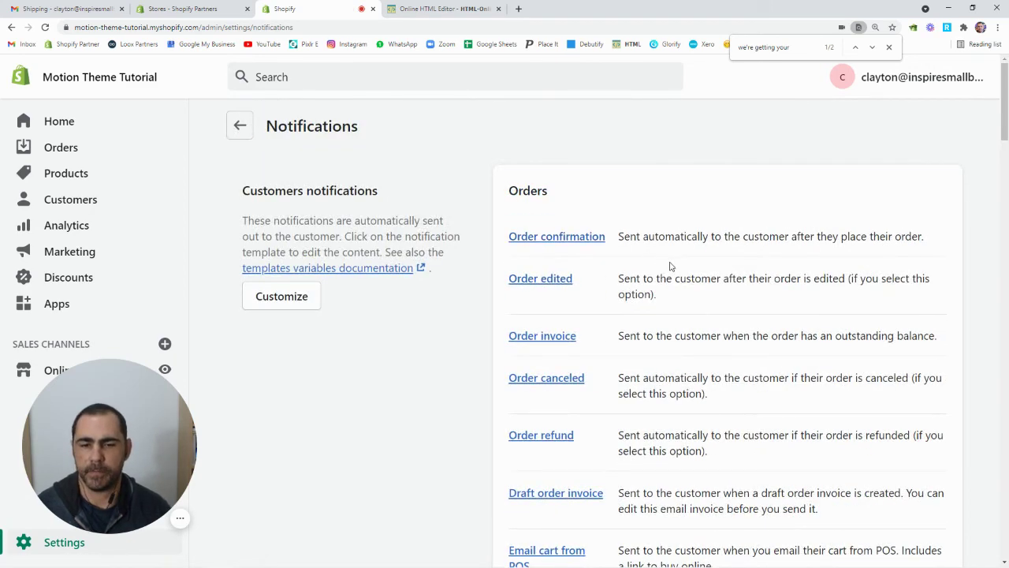
pyautogui.scroll(-9, 671, 266)
pyautogui.scroll(-10, 693, 264)
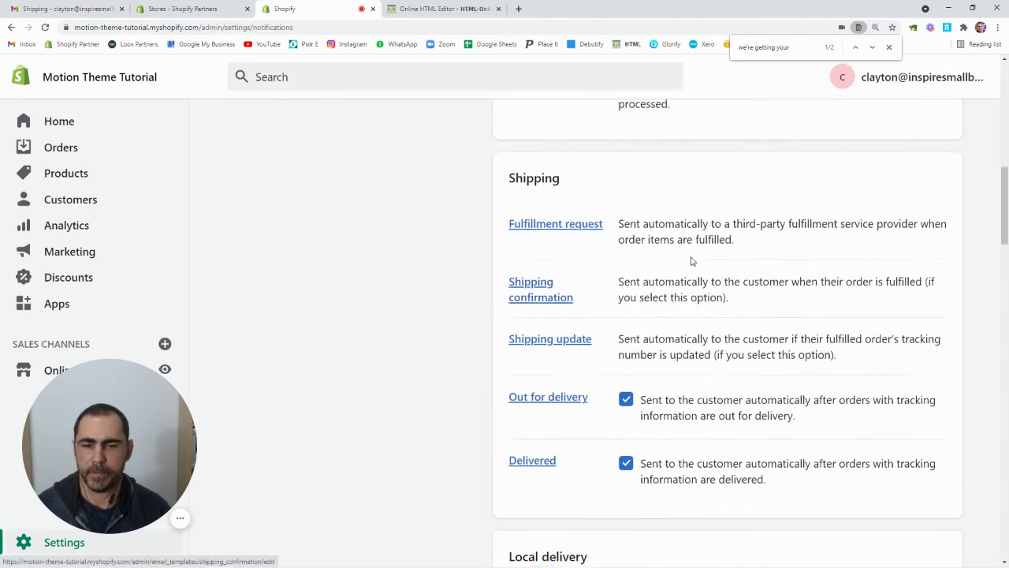
pyautogui.scroll(-8, 692, 261)
pyautogui.scroll(-5, 691, 261)
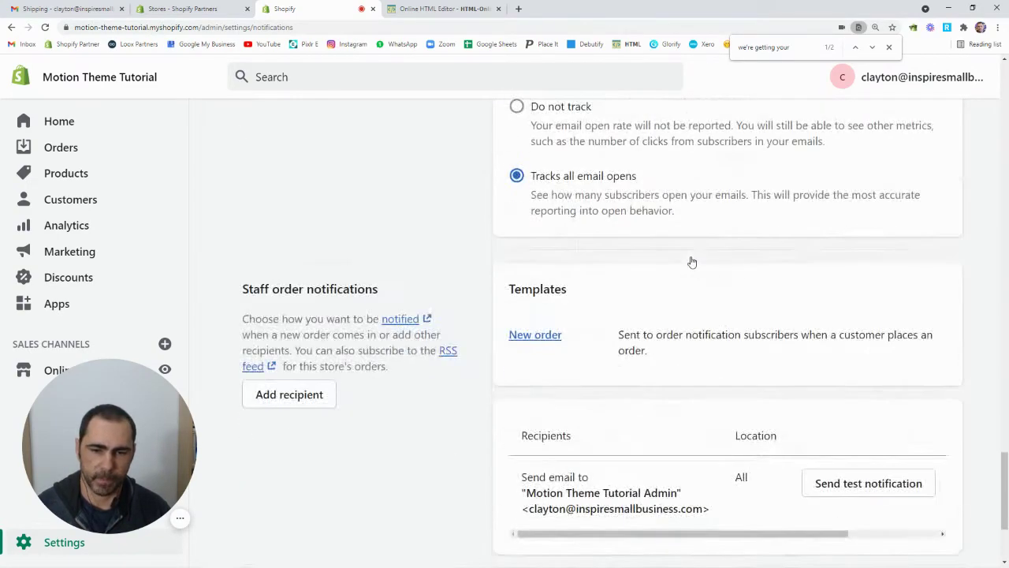
pyautogui.scroll(8, 670, 307)
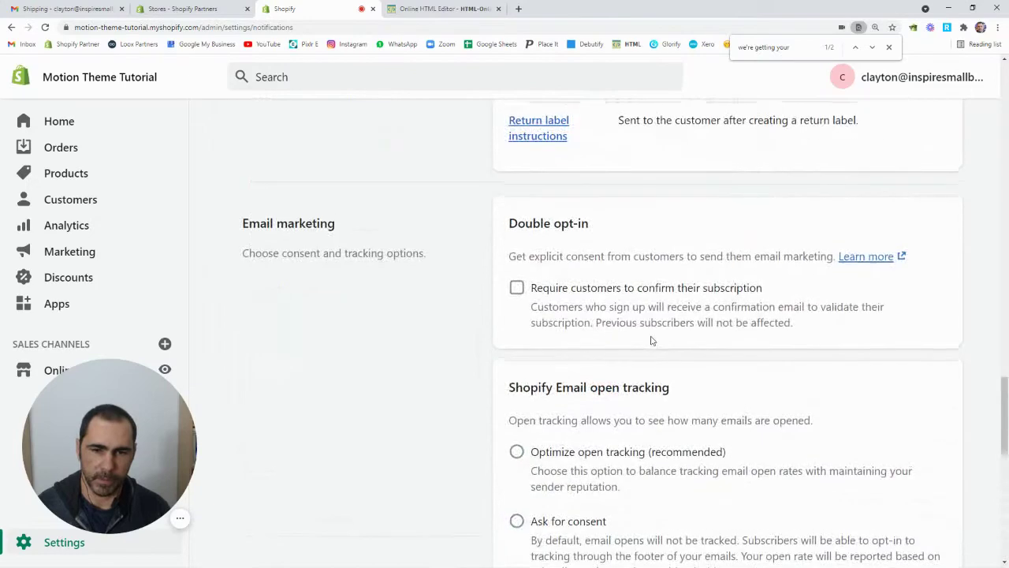
pyautogui.scroll(5, 652, 339)
pyautogui.scroll(6, 651, 341)
pyautogui.scroll(5, 651, 339)
pyautogui.scroll(-1, 651, 337)
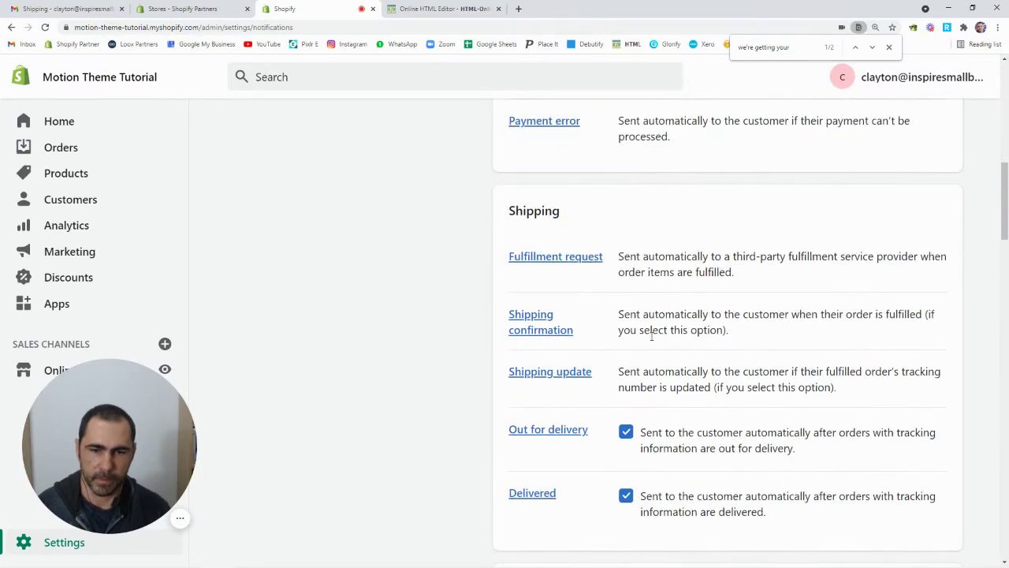
pyautogui.scroll(5, 651, 339)
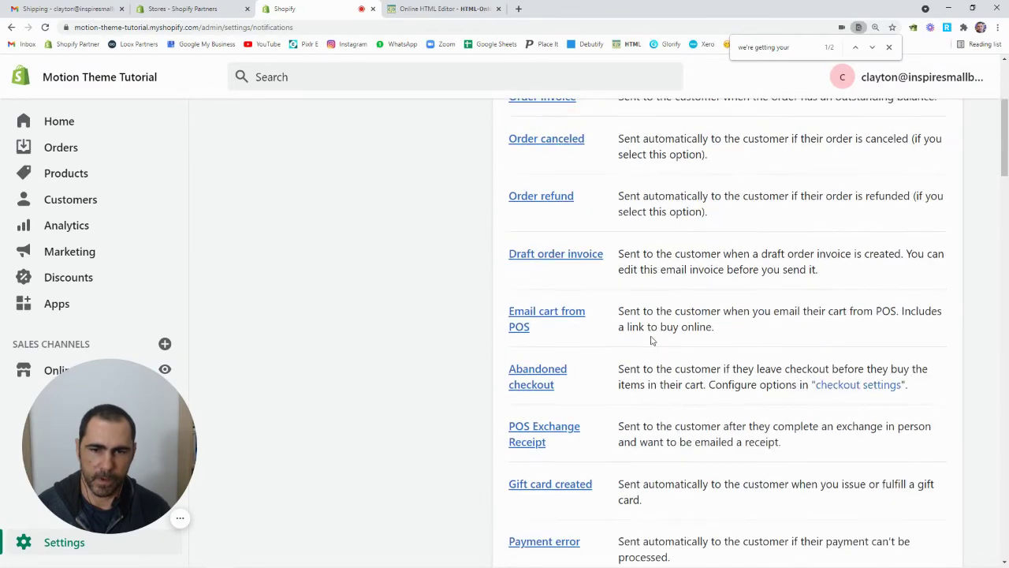
# View the Abandoned checkout email template and go back to the main store settings.
pyautogui.click(538, 376)
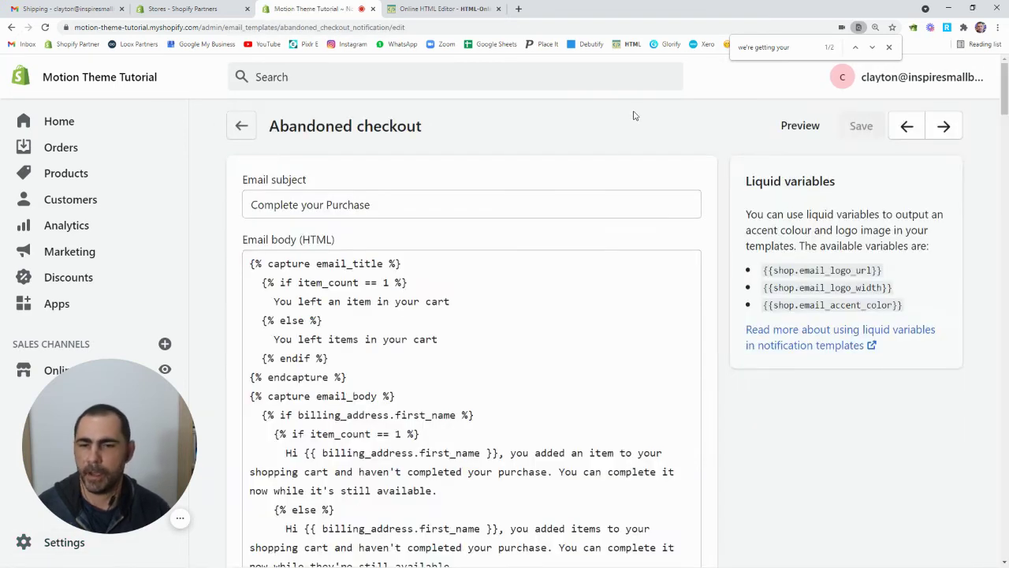
pyautogui.click(240, 125)
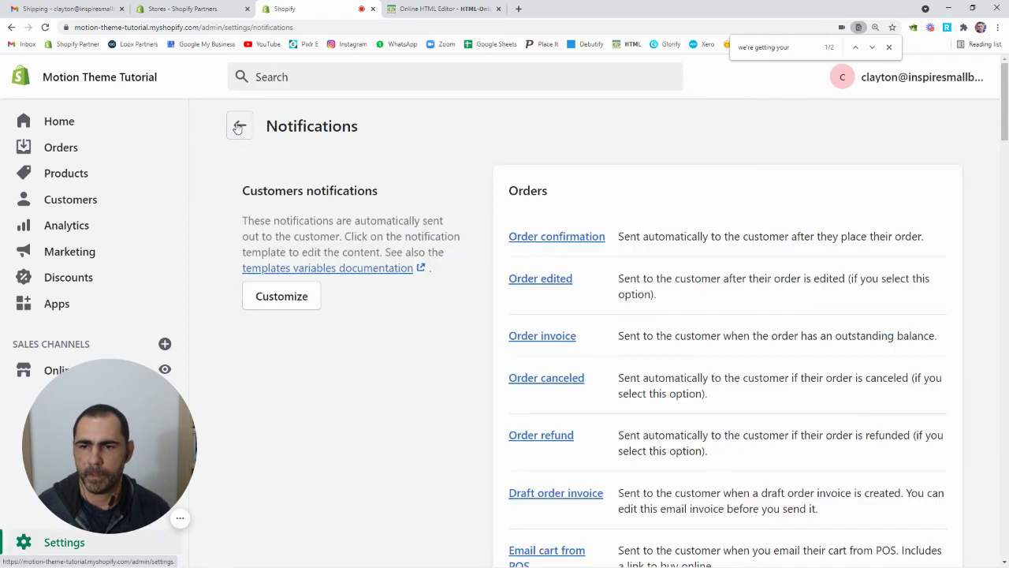
pyautogui.click(239, 127)
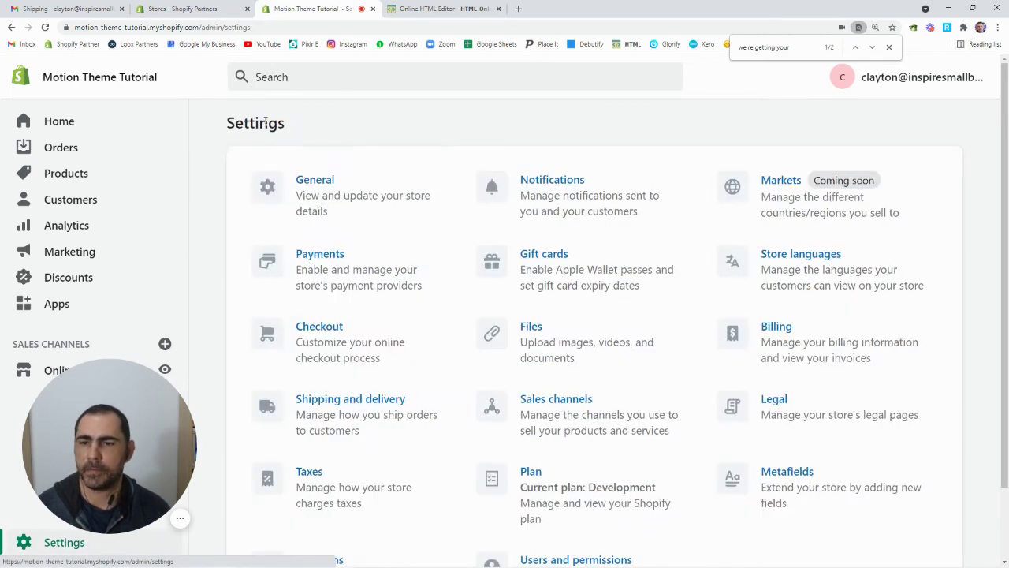
# Open the checkout settings and examine the recipient and send-time options for abandoned checkout emails.
pyautogui.scroll(-1, 491, 218)
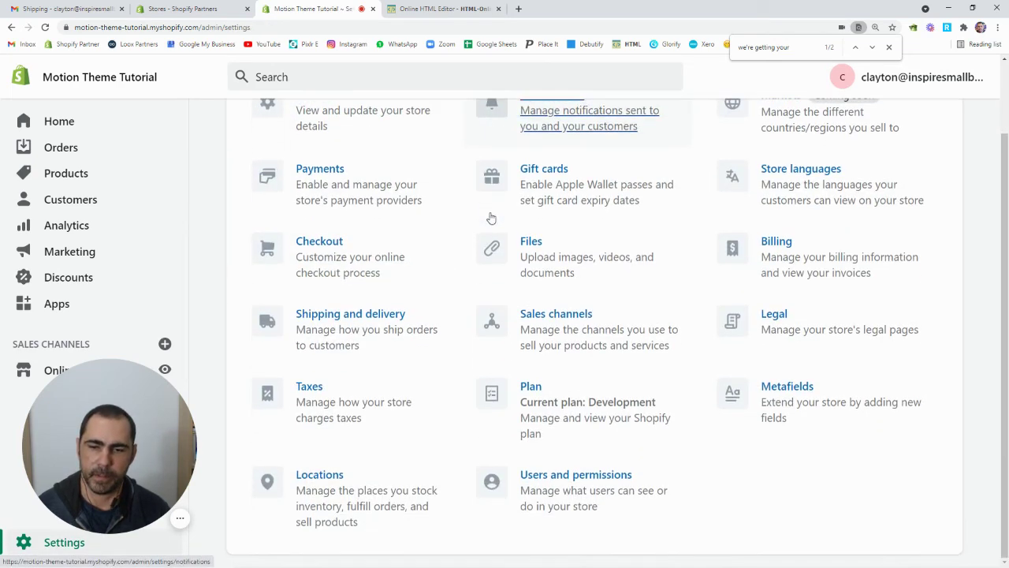
pyautogui.scroll(1, 475, 376)
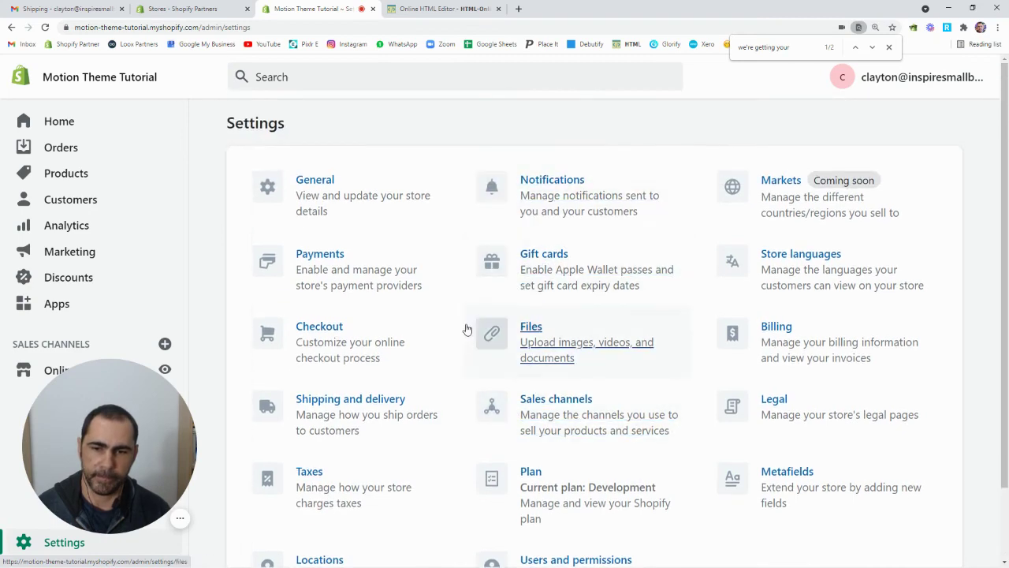
pyautogui.click(331, 341)
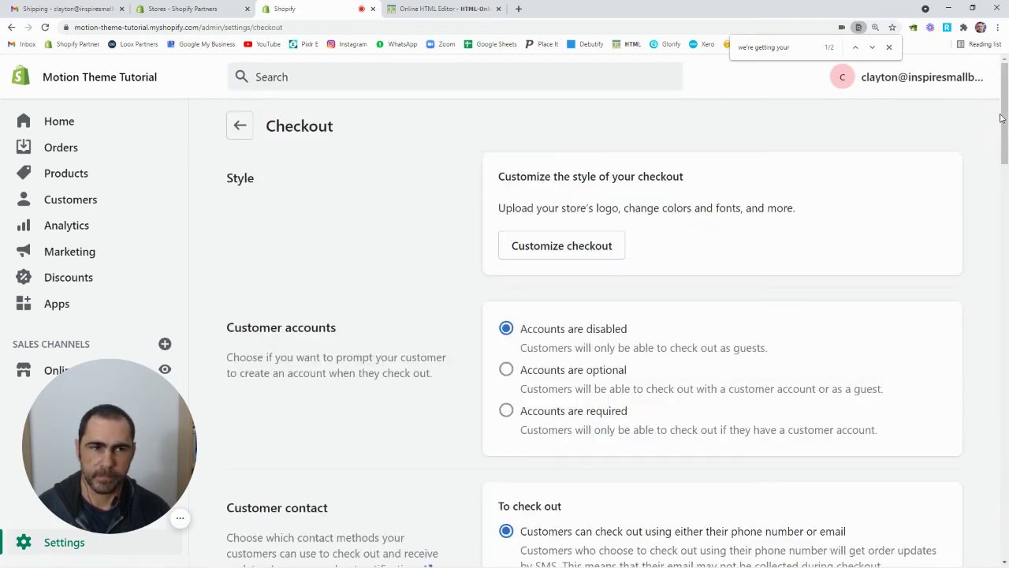
pyautogui.moveTo(1007, 119); pyautogui.dragTo(1007, 517)
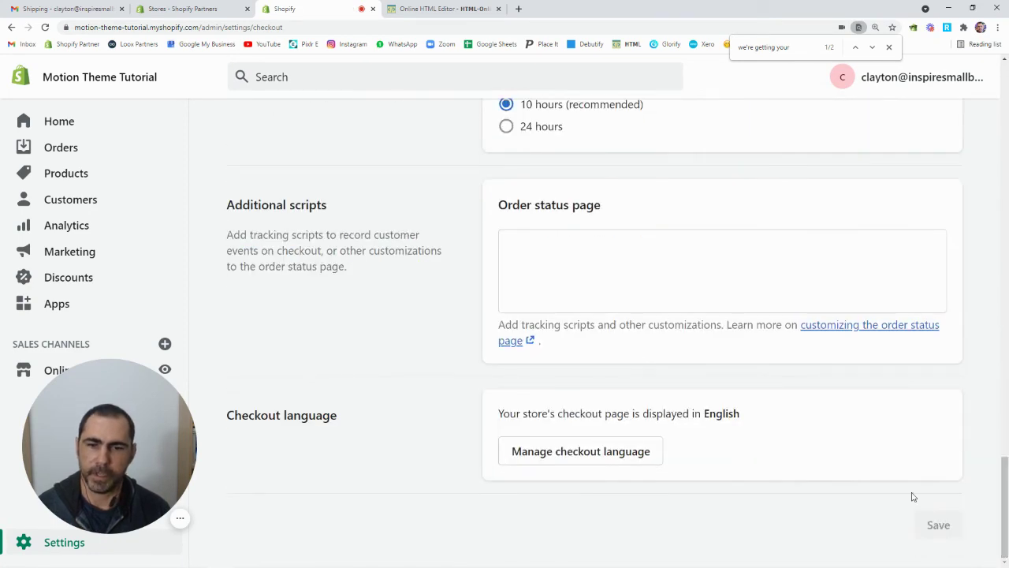
pyautogui.scroll(4, 723, 450)
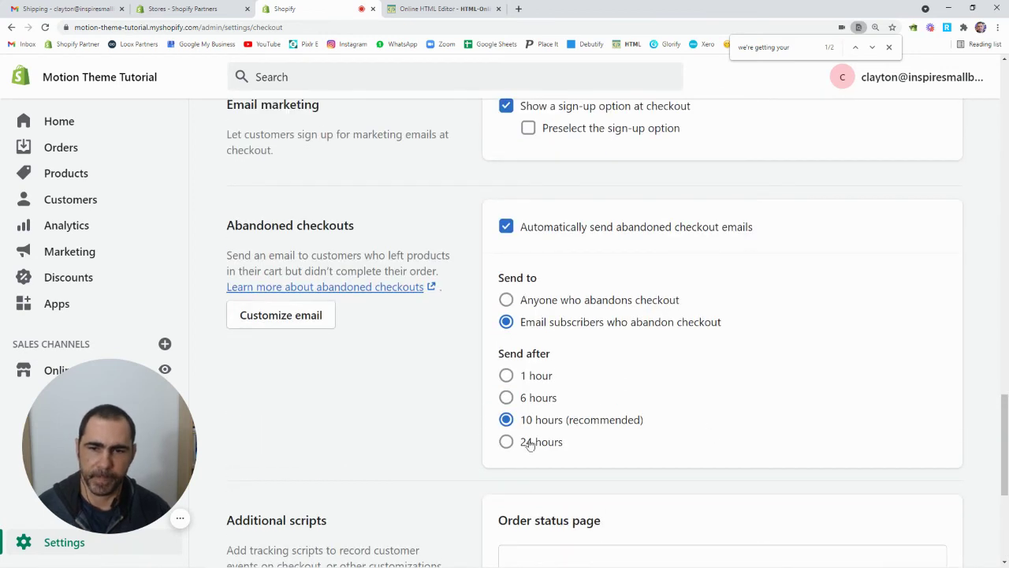
pyautogui.moveTo(572, 446); pyautogui.dragTo(499, 281)
pyautogui.click(563, 272)
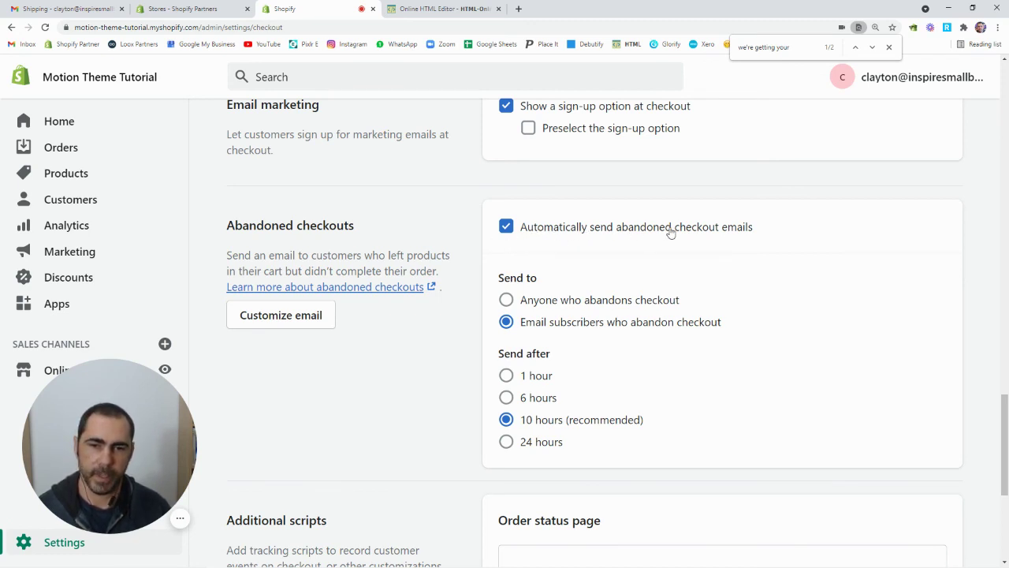
# Turn automatic abandoned checkout emails off and back on.
pyautogui.click(505, 229)
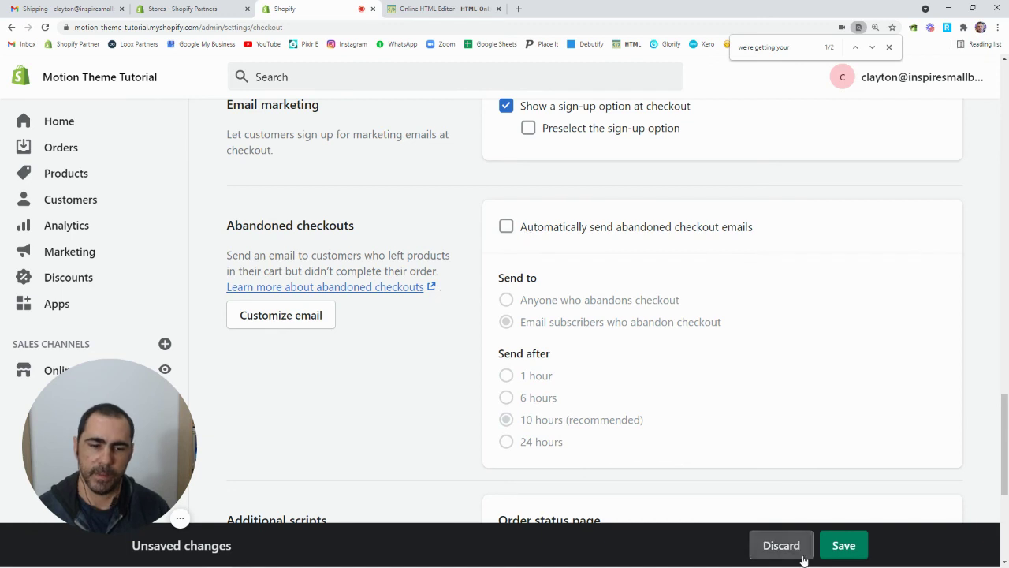
pyautogui.click(506, 230)
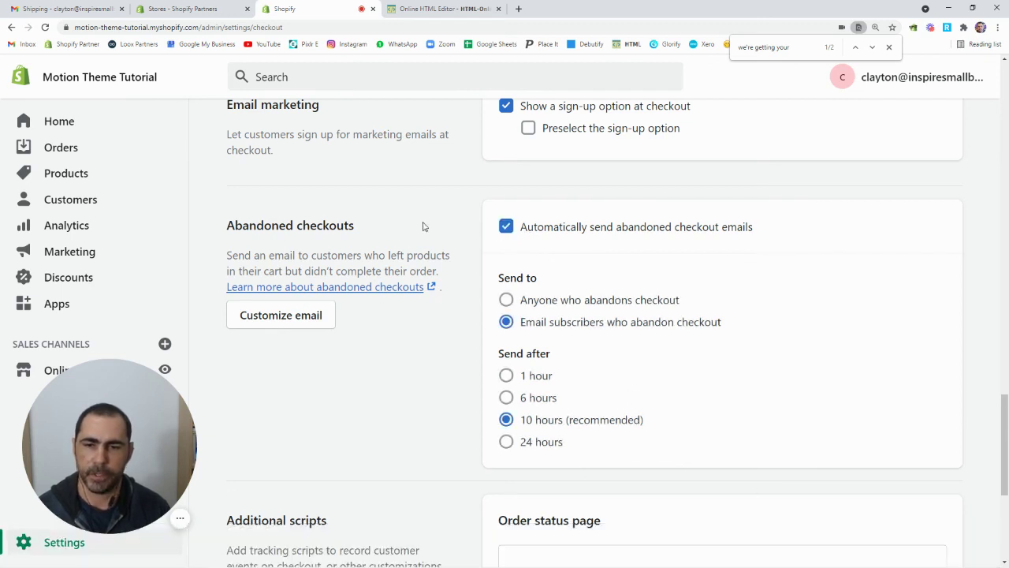